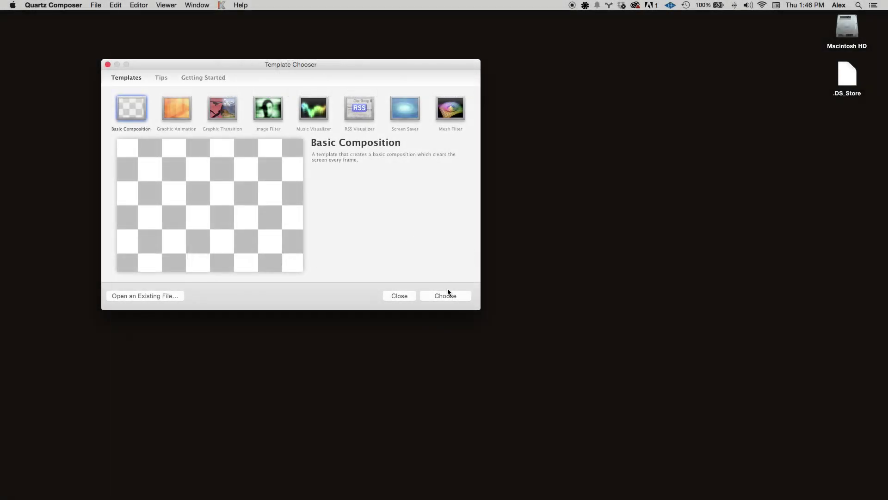
Step: Create a new Basic Composition from the Template Chooser
left_click(454, 296)
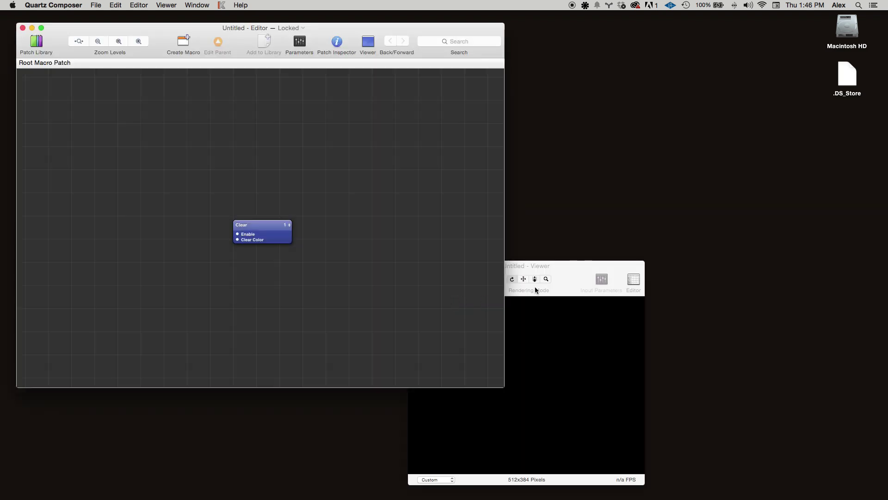
Step: Move the Viewer to the top right and search the patch library for 'random'
left_click_drag(571, 260, 802, 34)
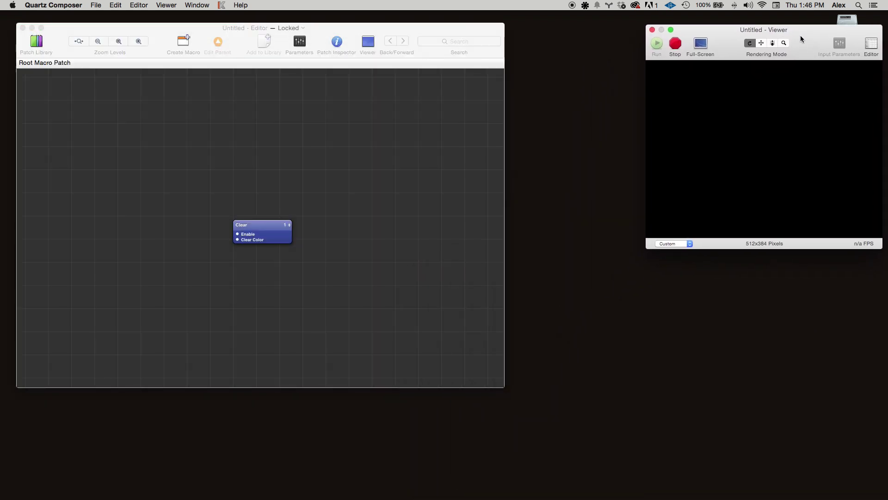
left_click(502, 79)
key("super+Return")
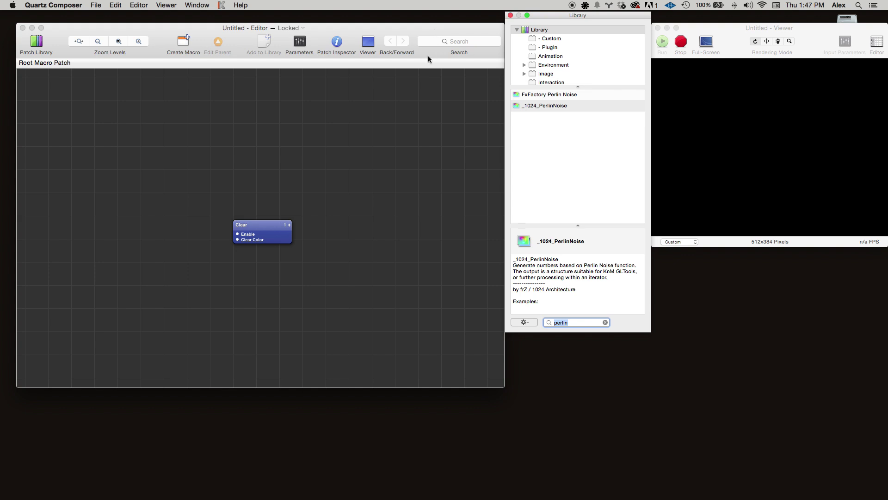
key("BackSpace")
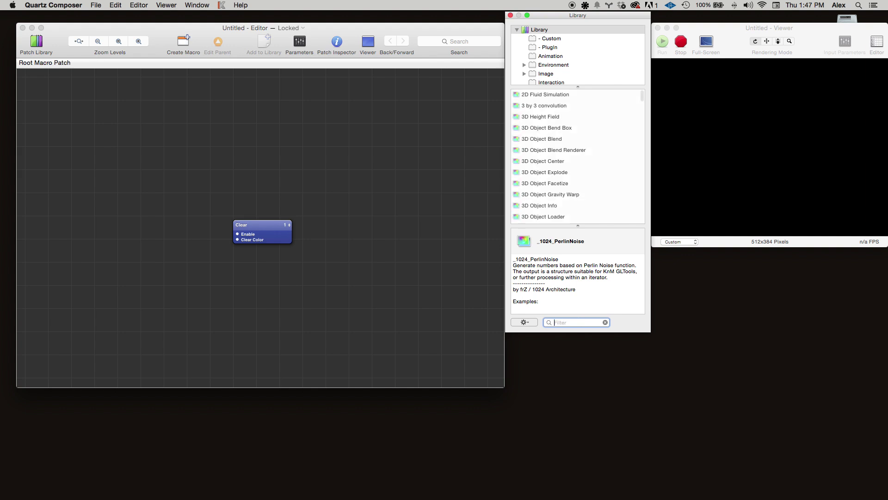
type("random")
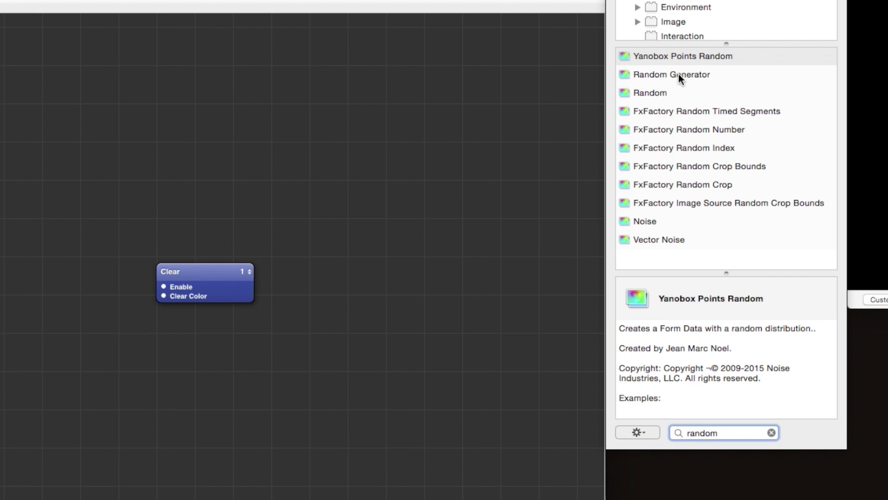
Step: Inspect the Random patches, drag a Random patch into the composition, then delete it
left_click(679, 75)
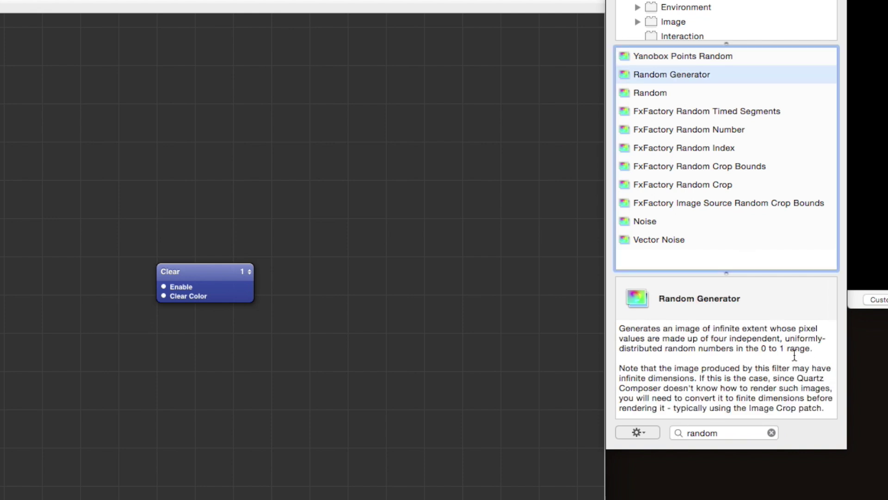
left_click(651, 92)
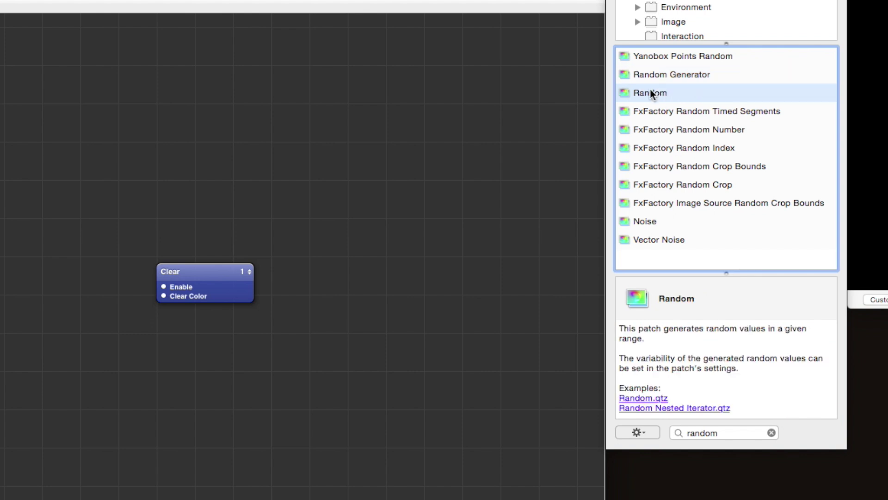
left_click_drag(665, 95, 407, 289)
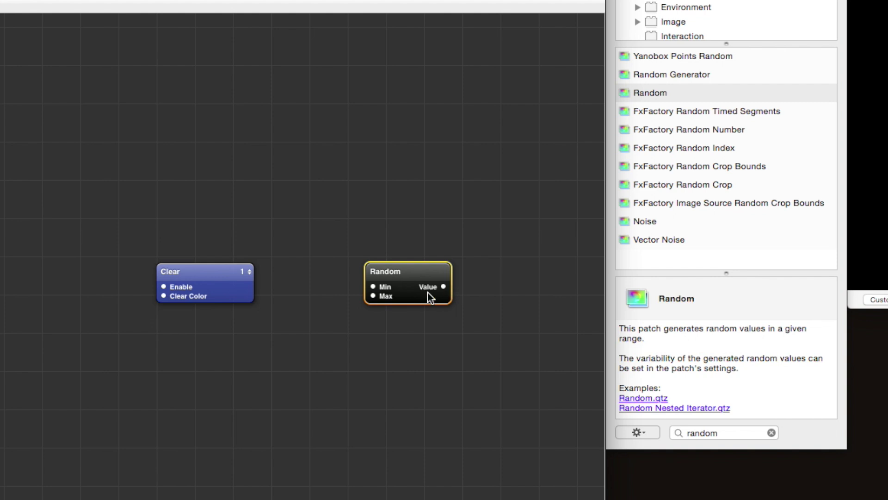
key("Delete")
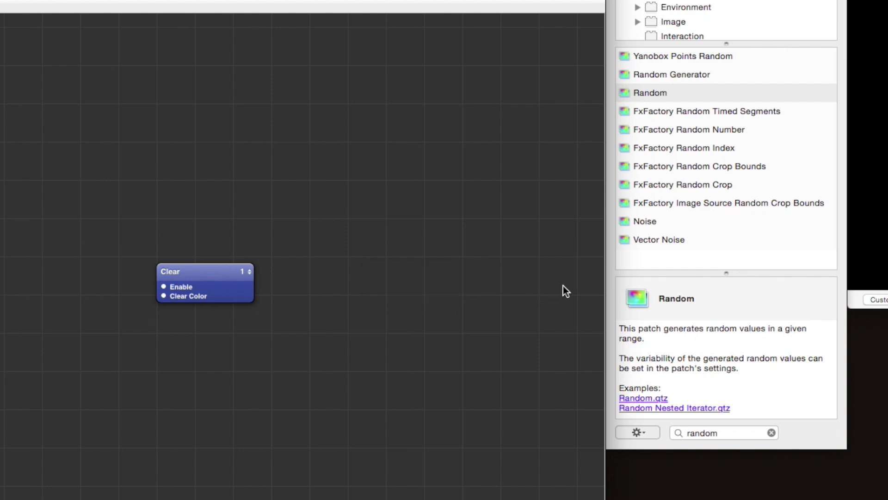
left_click(660, 222)
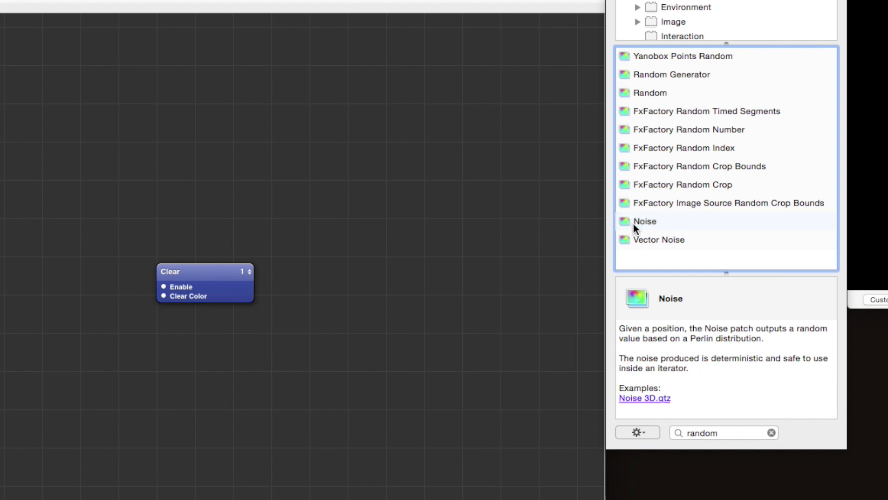
left_click_drag(634, 223, 386, 287)
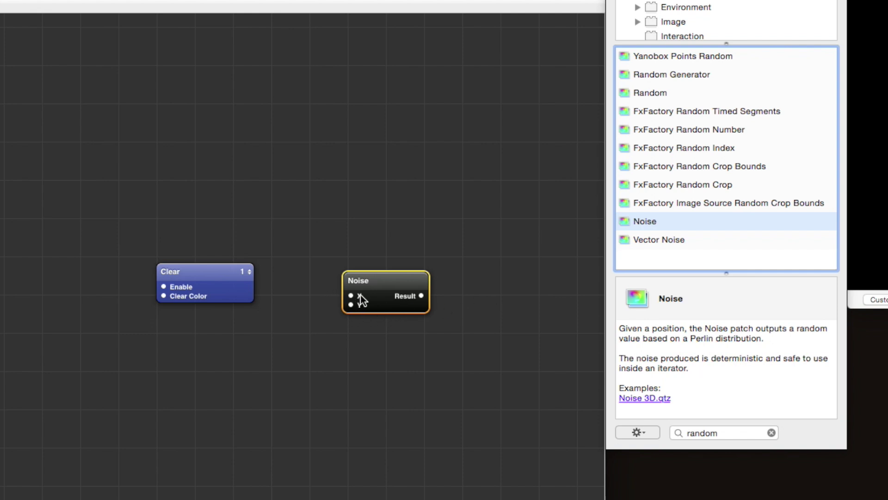
double_click(384, 302)
left_click(227, 98)
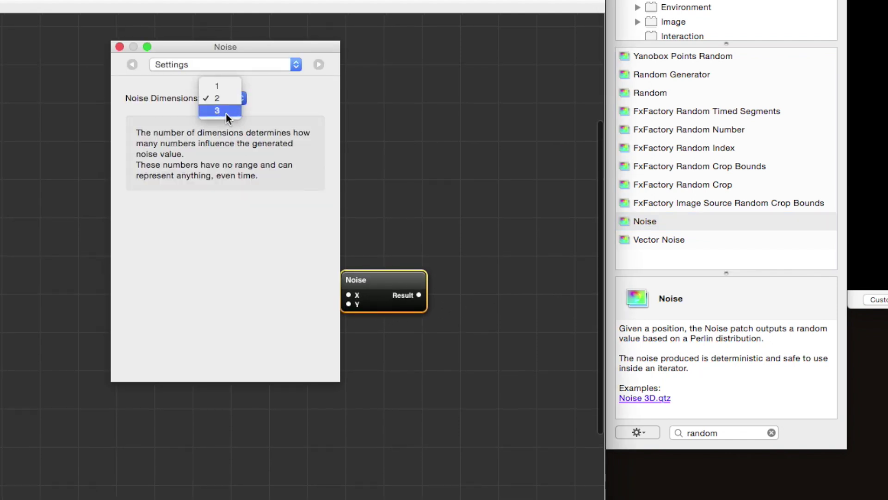
left_click(226, 111)
left_click(119, 47)
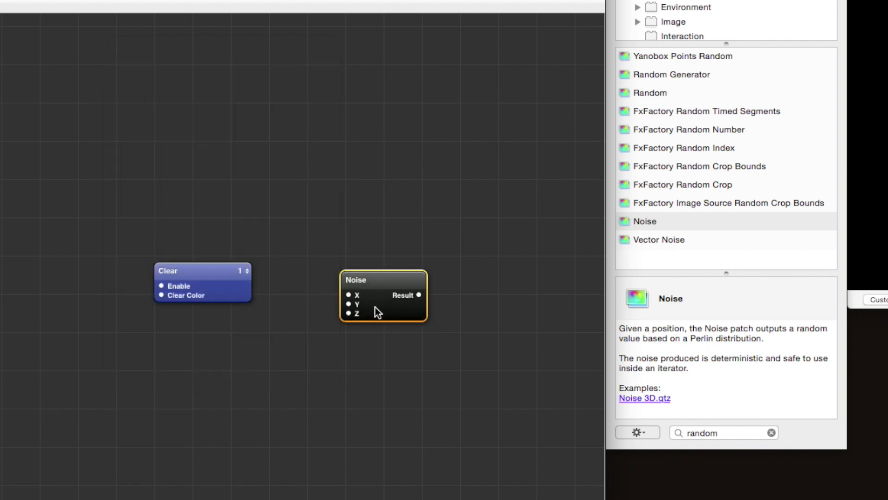
left_click_drag(375, 310, 377, 293)
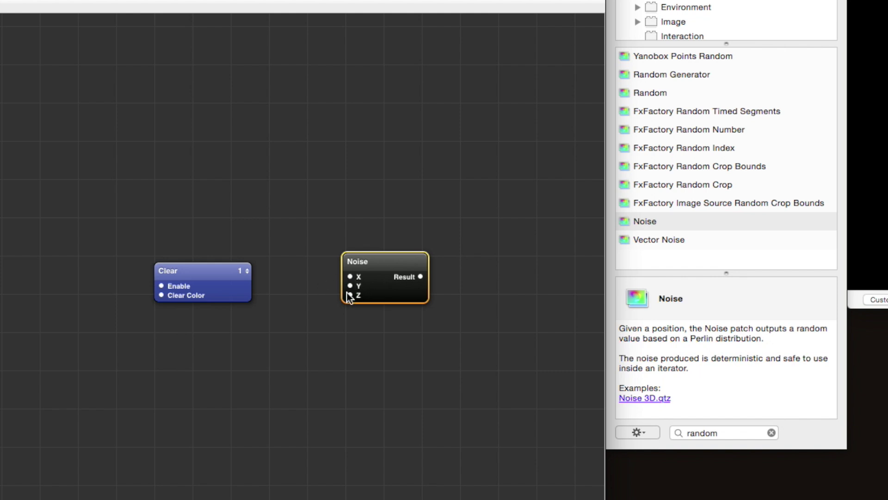
key("Delete")
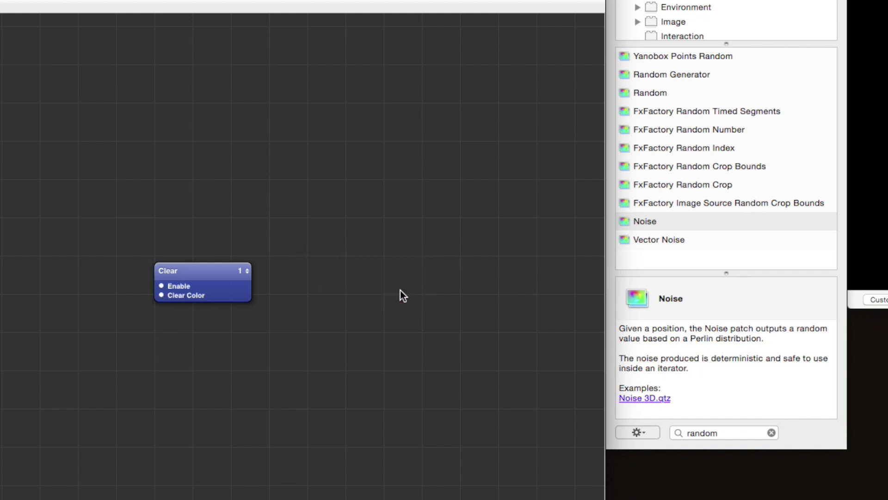
key("super+Tab")
key("super+Tab")
key("super+Tab")
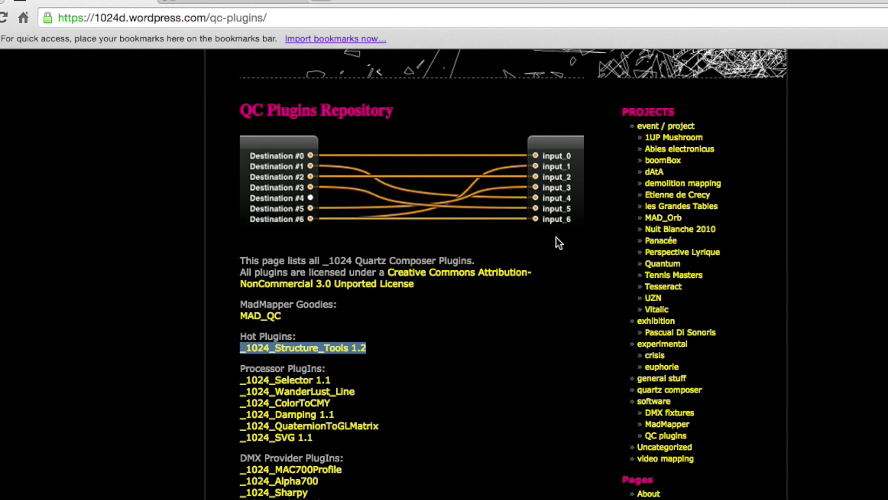
Step: Switch from Chrome back to Quartz Composer
left_click(867, 168)
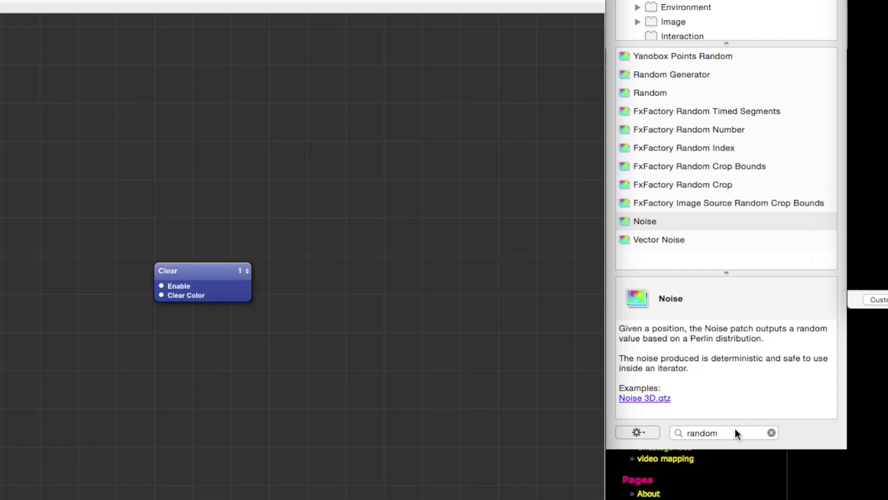
Step: Add a _1024_PerlinNoise patch from a 'perlin' search and place it right of Clear
left_click(726, 431)
type("perlin")
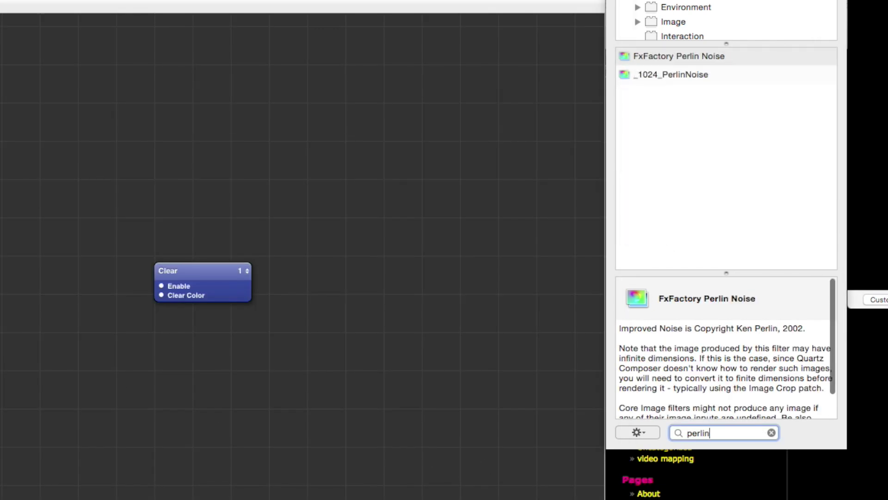
left_click(676, 79)
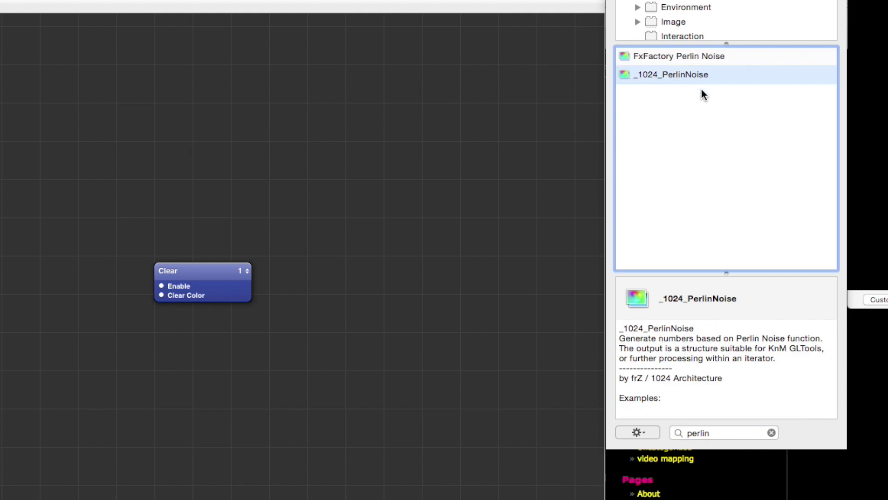
left_click_drag(695, 74, 396, 292)
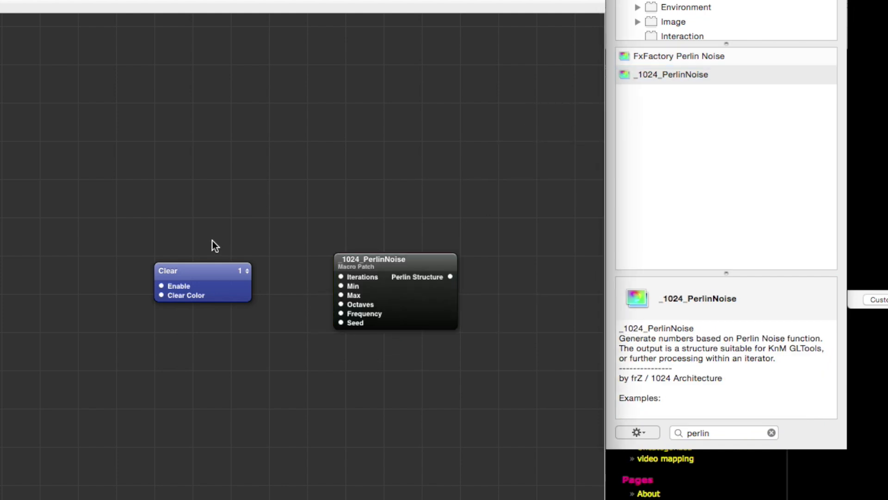
left_click_drag(180, 284, 57, 284)
left_click_drag(386, 304, 278, 304)
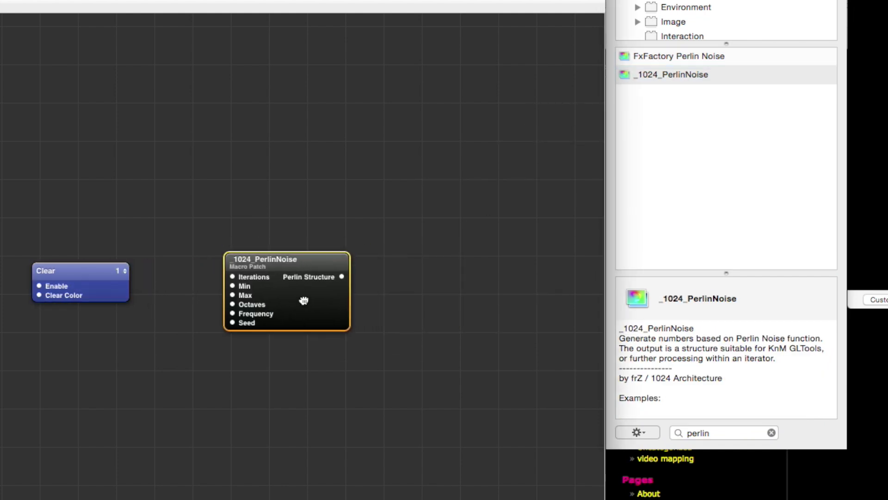
left_click(396, 307)
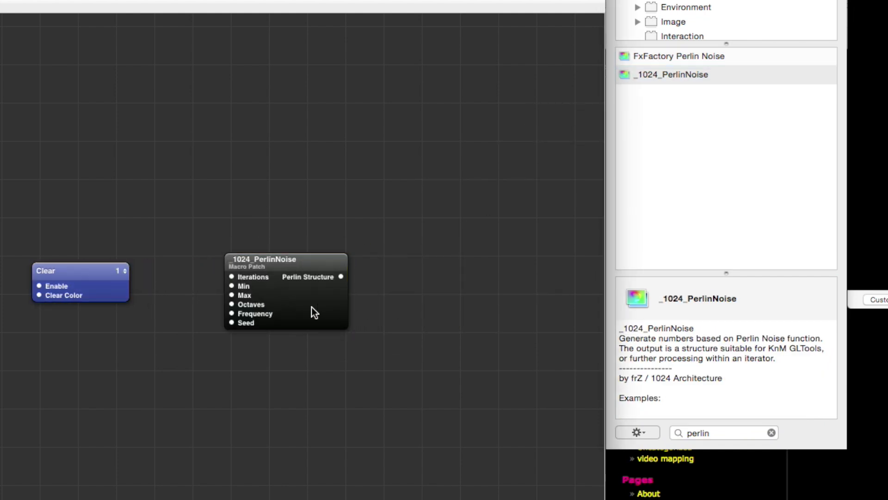
Step: Check PerlinNoise's Iterations value, nudge the patch left, and search for 'structure count'
double_click(230, 276)
key("Return")
left_click_drag(333, 282, 287, 296)
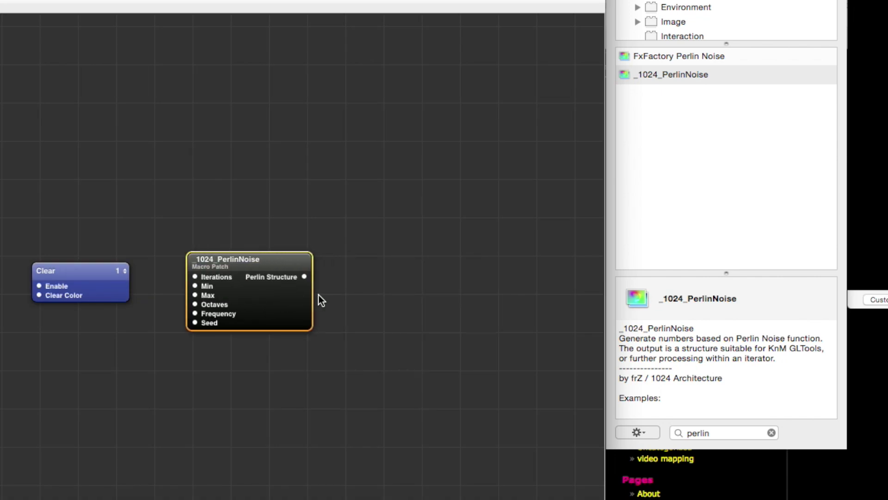
left_click(410, 316)
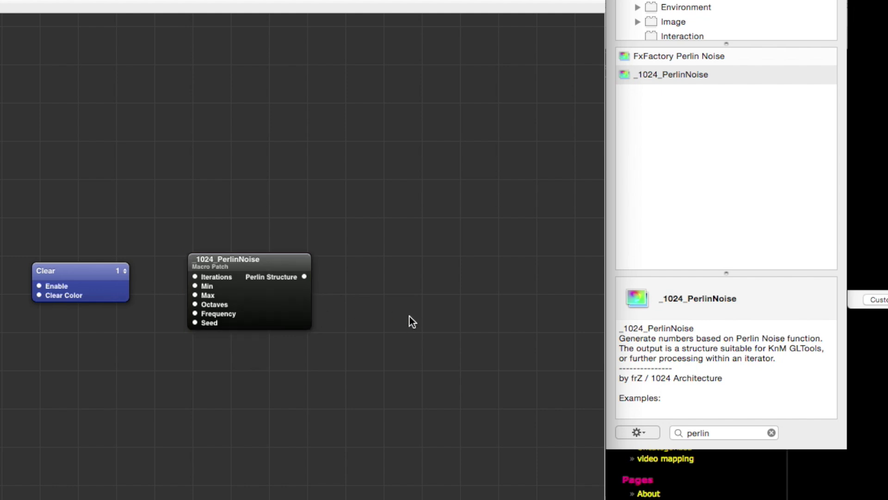
double_click(713, 437)
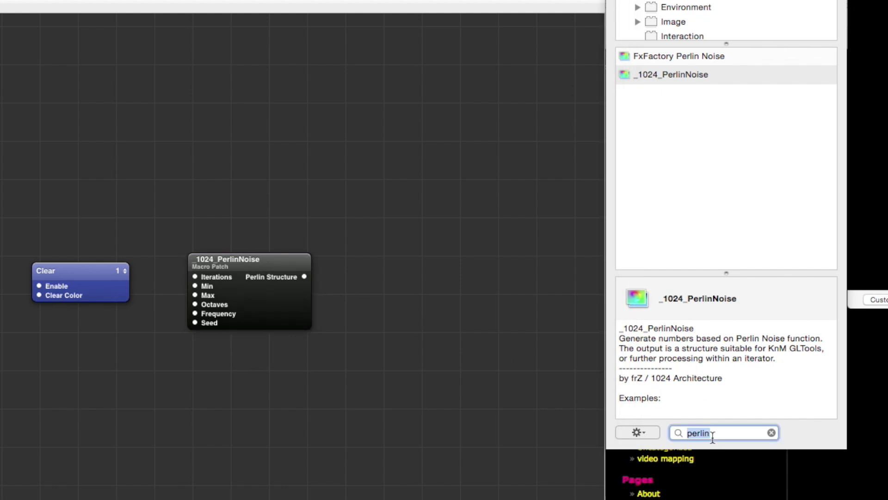
type("structur")
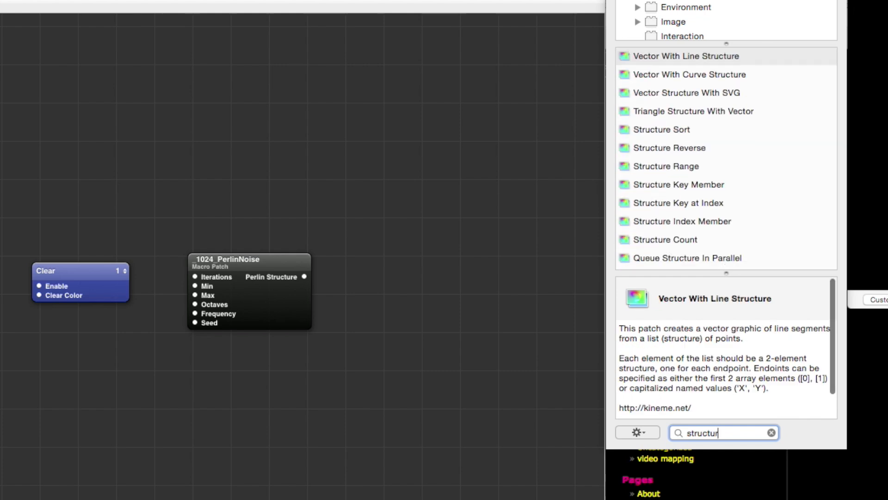
type("e count")
Step: Add Structure Count fed by Perlin Structure, and an Instructions patch displaying its Count
key("Return")
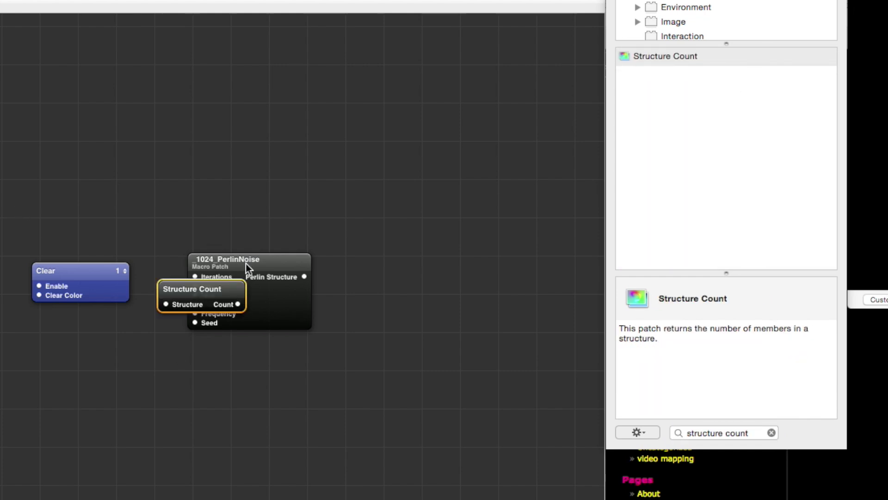
left_click_drag(199, 298, 382, 283)
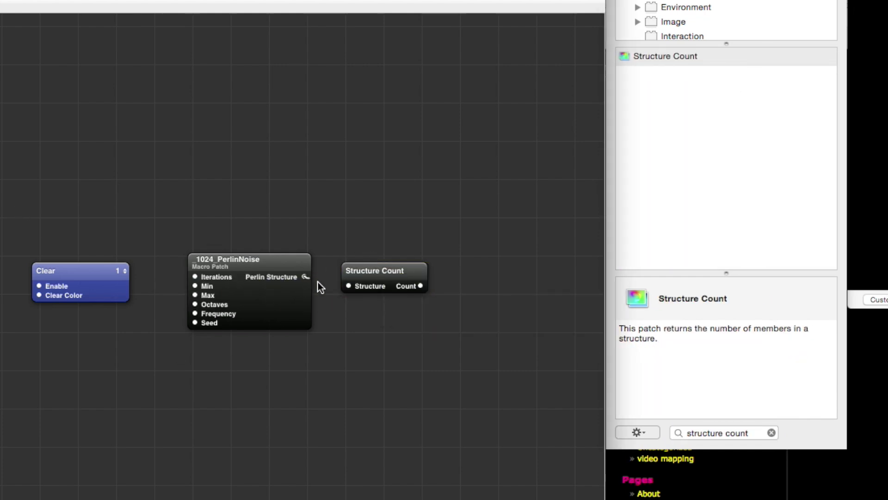
left_click_drag(305, 277, 347, 286)
left_click(693, 432)
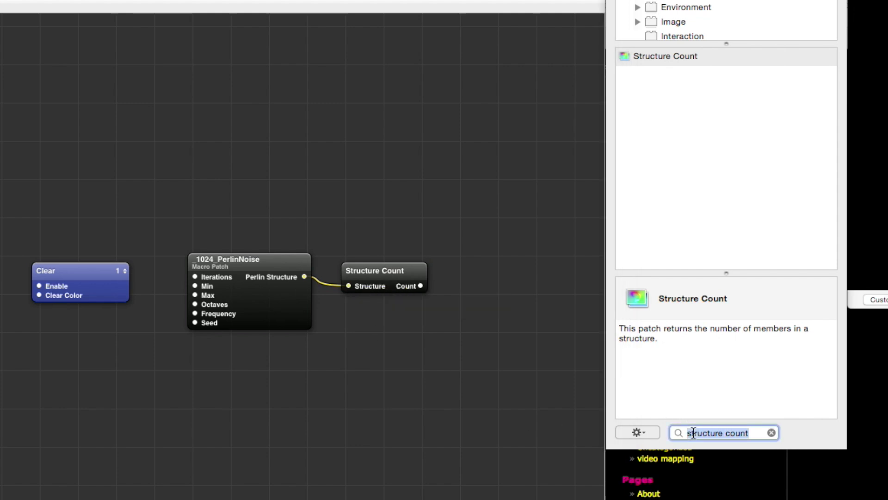
type("instruct")
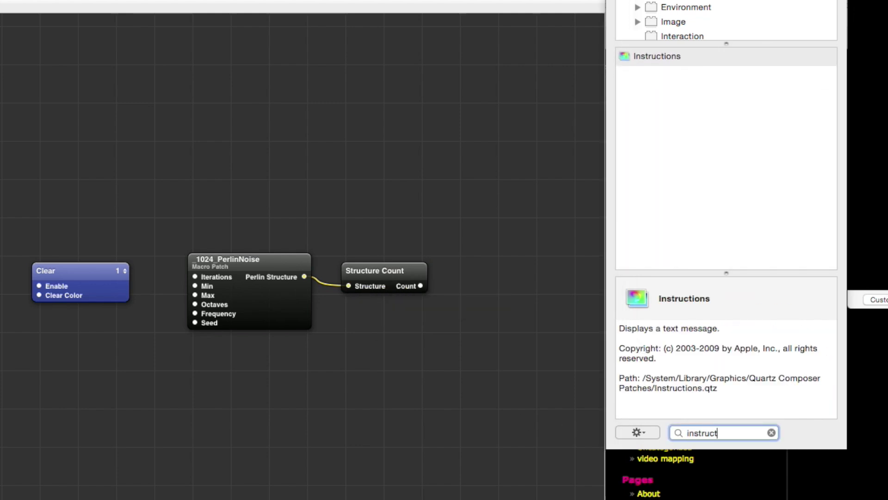
key("Return")
left_click_drag(217, 311, 515, 283)
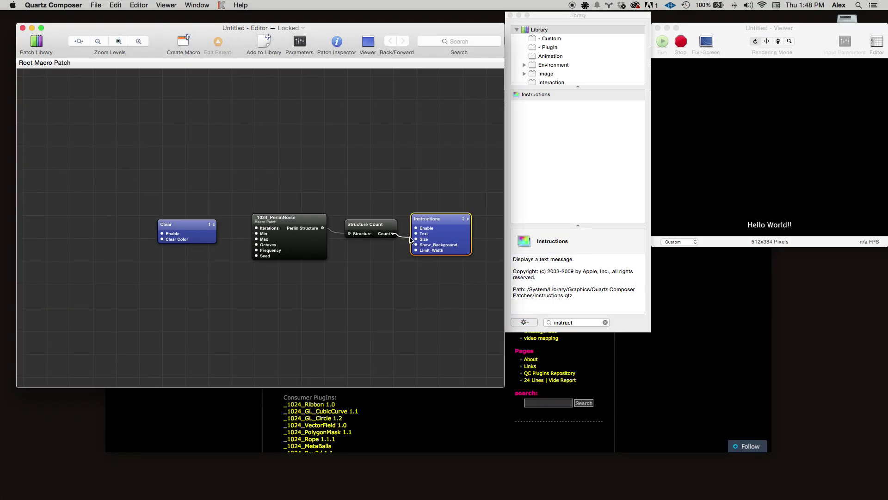
left_click_drag(410, 239, 416, 234)
left_click(375, 278)
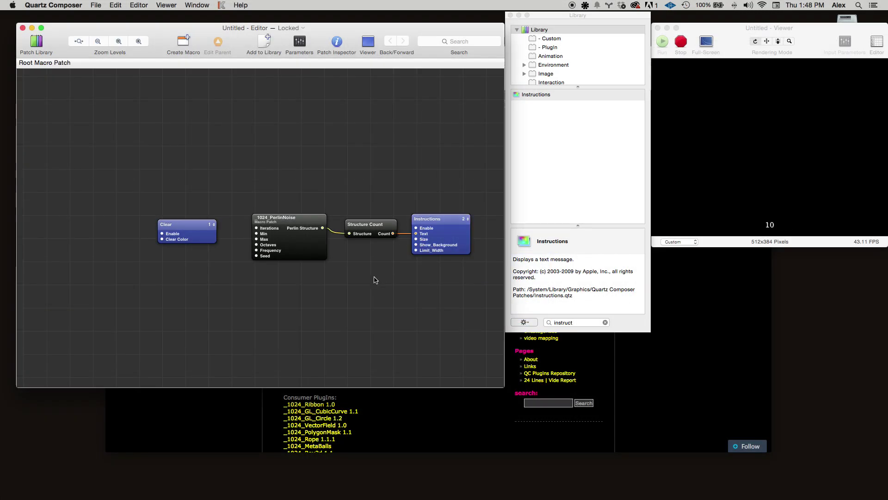
Step: Set PerlinNoise Iterations to 100, then select the Structure Count and Instructions patches
double_click(258, 229)
type("100")
key("Return")
mouse_move(323, 230)
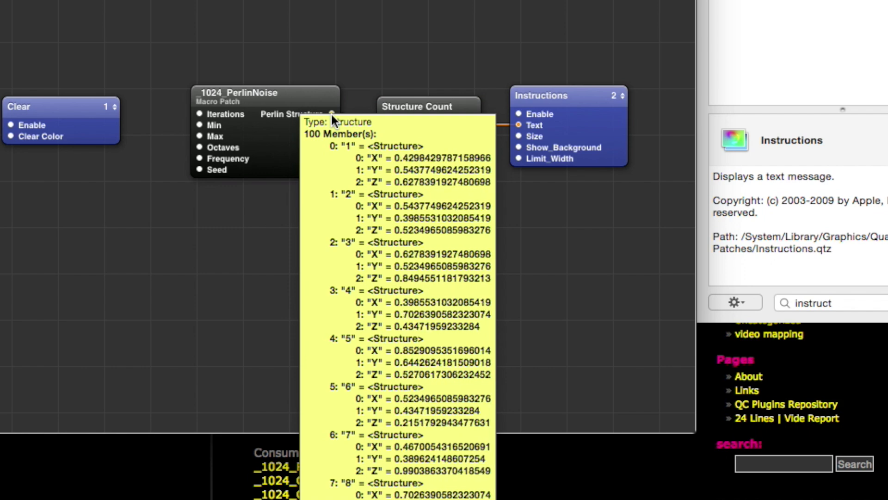
left_click_drag(430, 4, 601, 225)
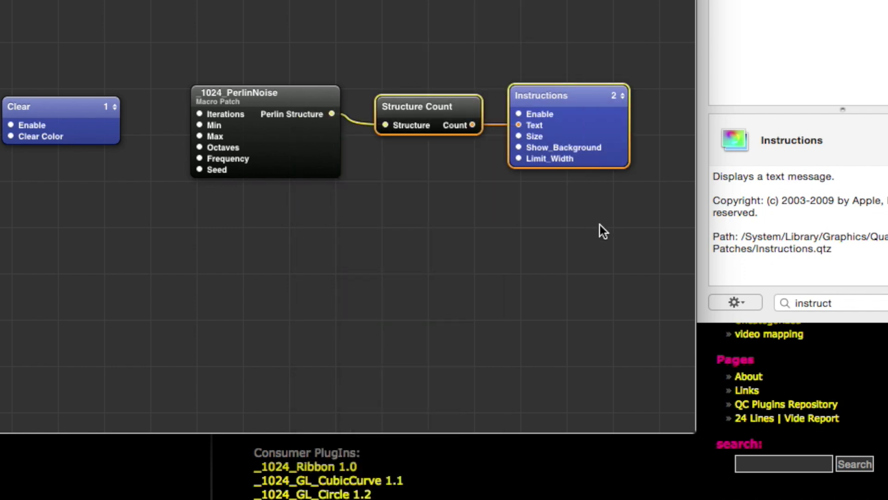
Step: Delete the counting patches, add an Iterator right of PerlinNoise, and open it
key("Delete")
double_click(856, 303)
type("itera")
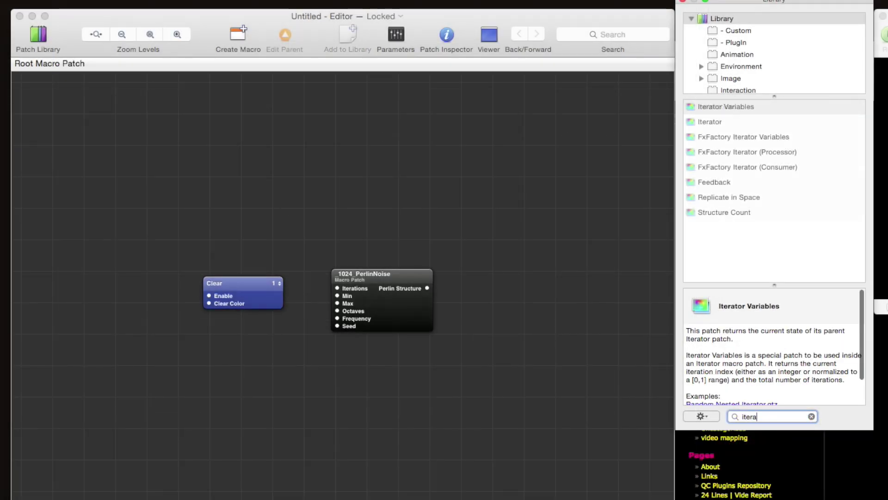
type("tor")
key("Down")
key("Return")
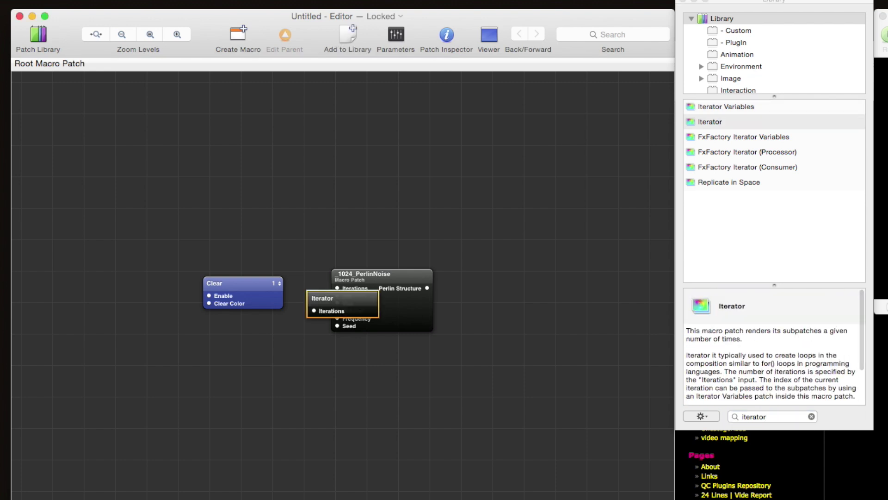
left_click_drag(361, 309, 514, 311)
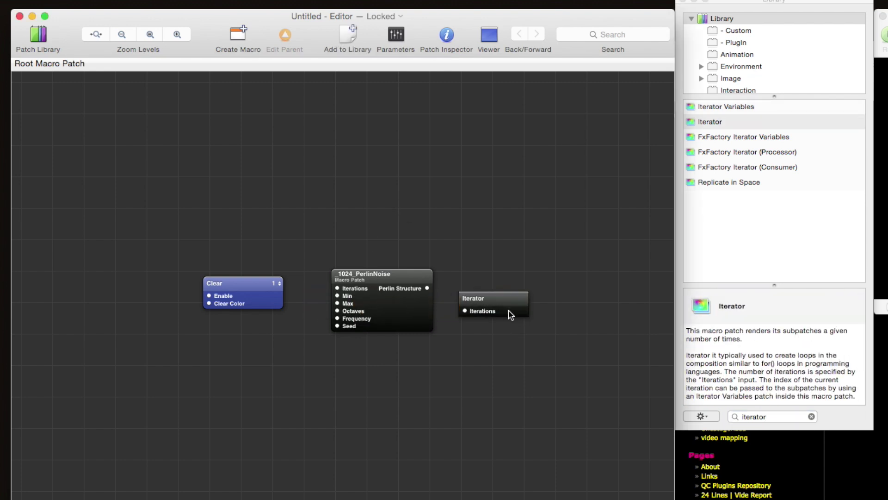
double_click(511, 314)
Step: Add an Iterator Variables patch inside the Iterator, placed at the left
left_click(782, 417)
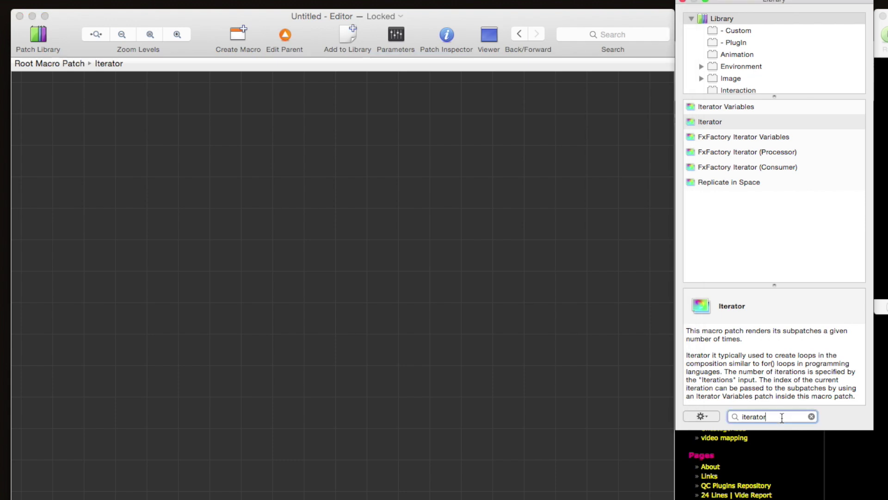
double_click(782, 417)
left_click(763, 106)
double_click(762, 106)
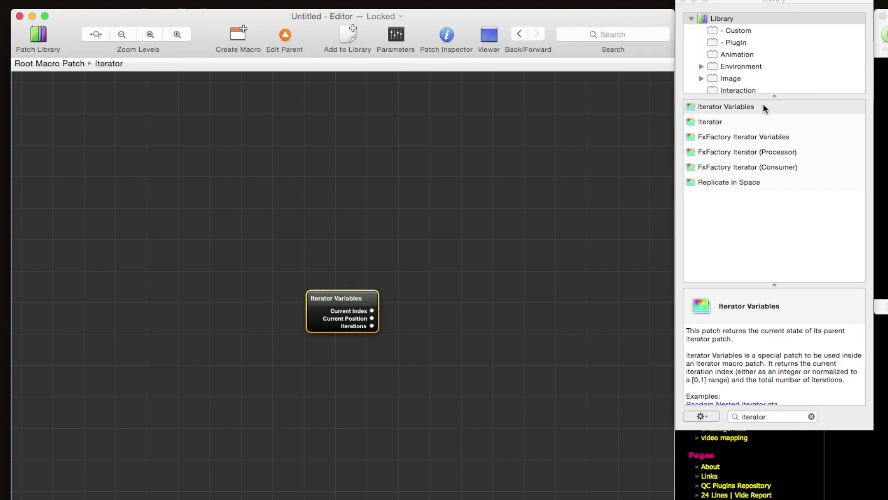
left_click_drag(321, 316, 138, 278)
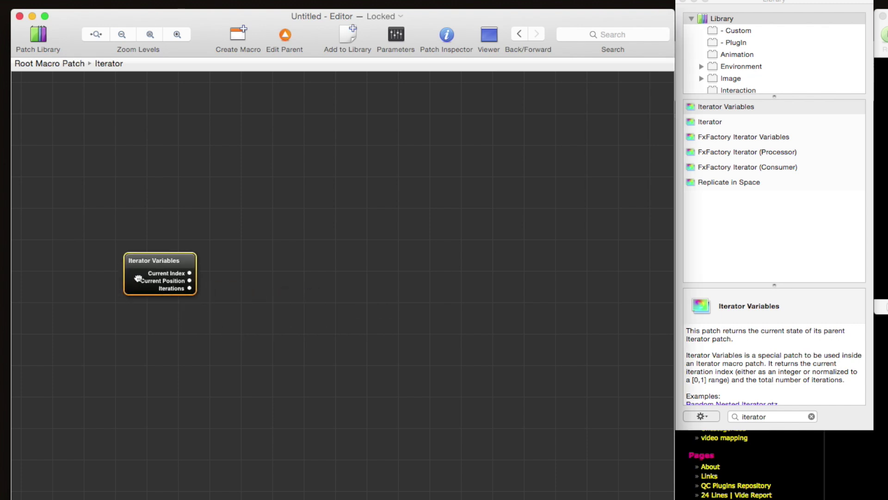
left_click(257, 280)
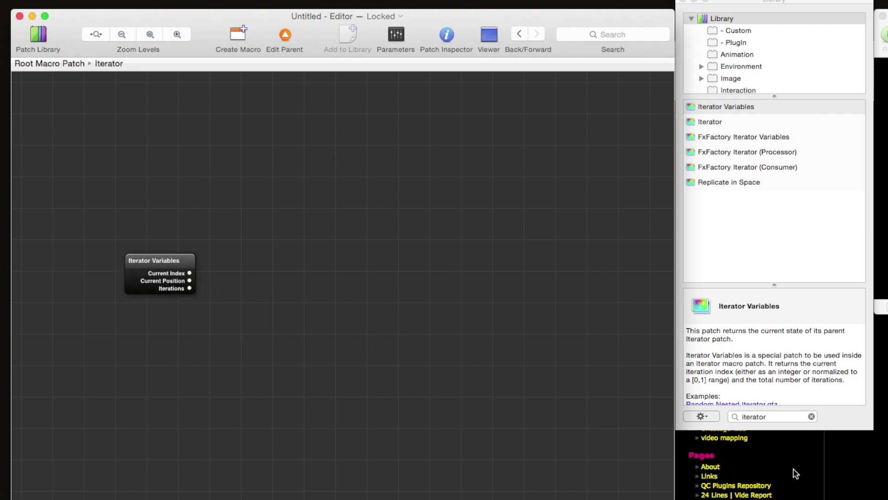
Step: Search the patch library for 'structure index'
left_click(777, 419)
scroll(319, 341, "down", 1)
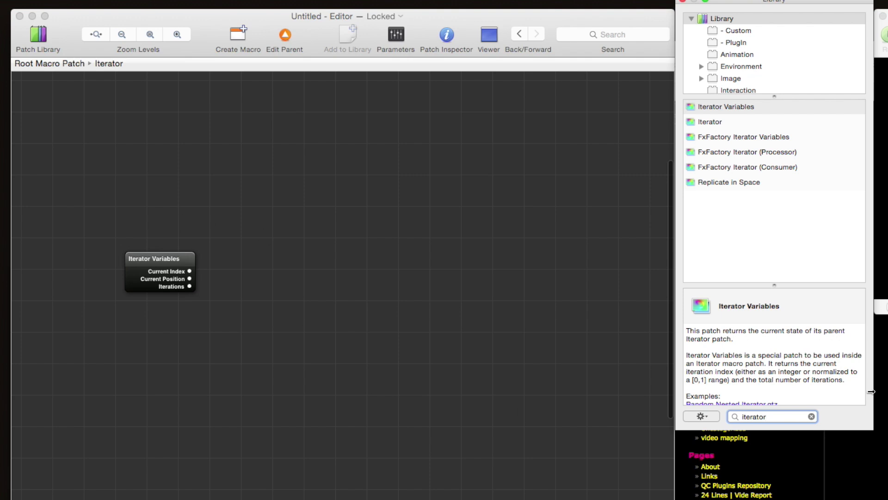
double_click(759, 415)
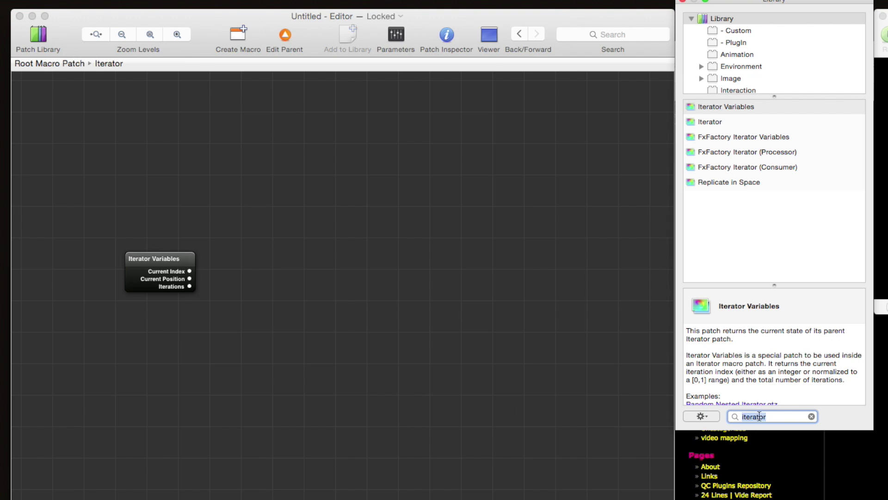
type("structure ")
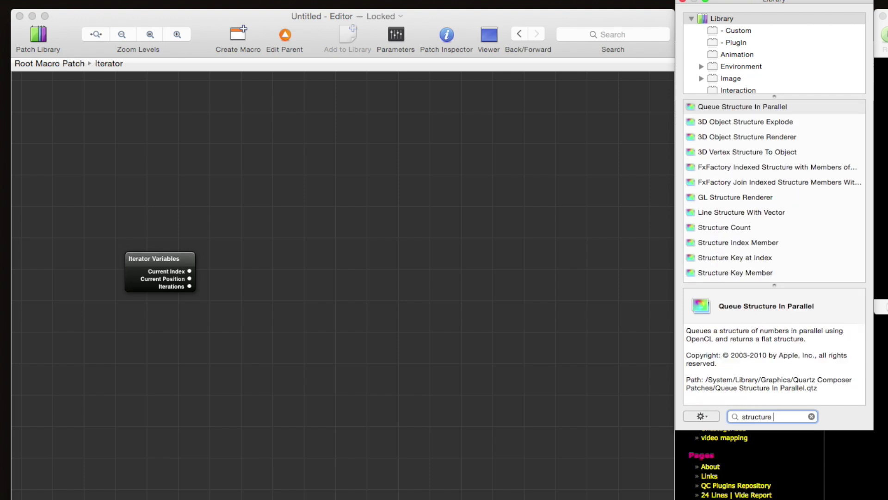
type("index")
Step: Add a Structure Index Member patch with Current Index feeding its Index
key("Return")
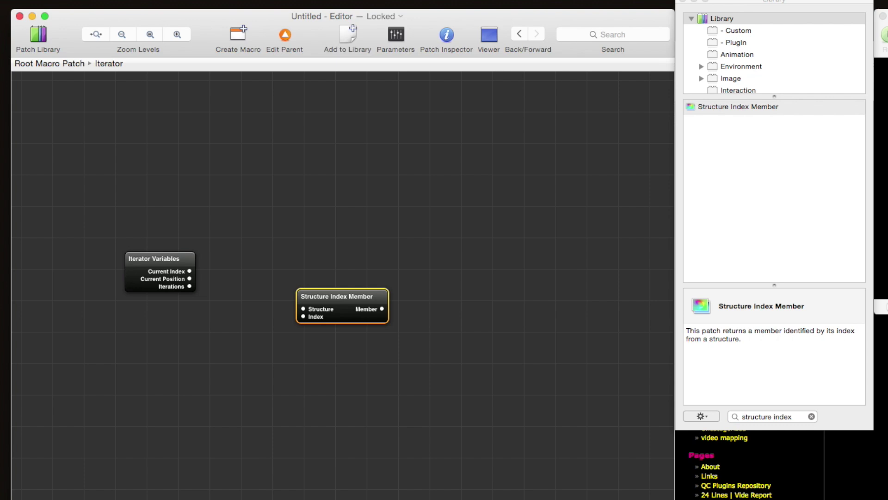
left_click_drag(341, 309, 336, 279)
left_click(269, 277)
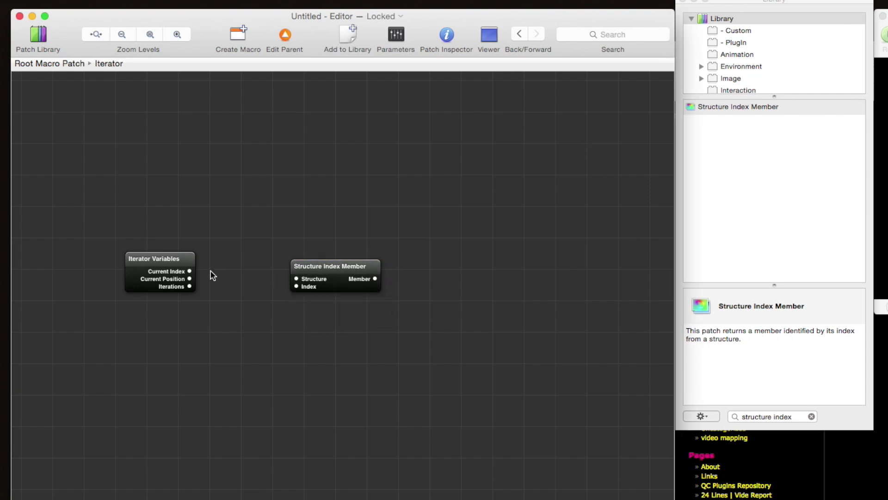
left_click_drag(189, 273, 309, 273)
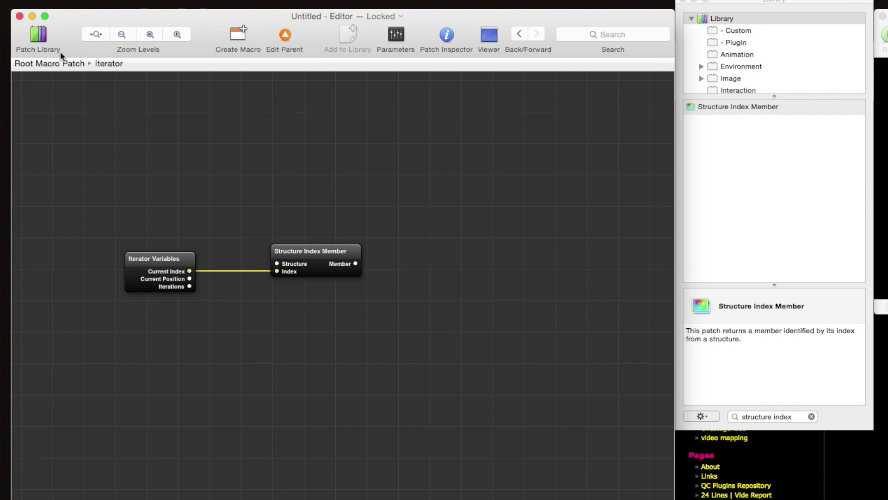
Step: Publish the Structure input as 'Structure' and feed Perlin Structure into it at root
left_click(40, 64)
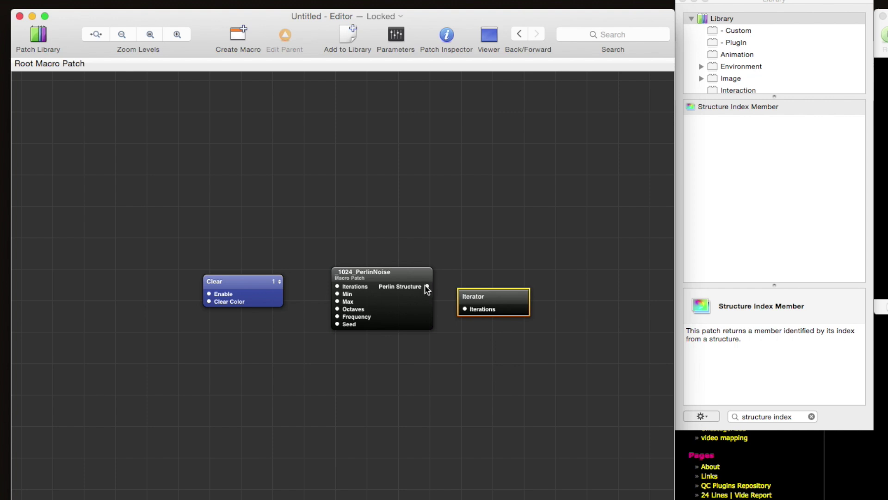
double_click(514, 311)
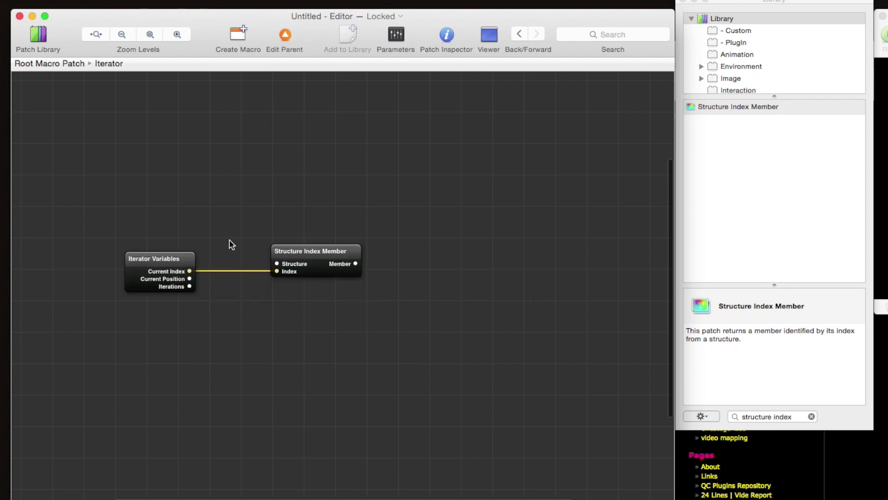
right_click(278, 265)
mouse_move(289, 268)
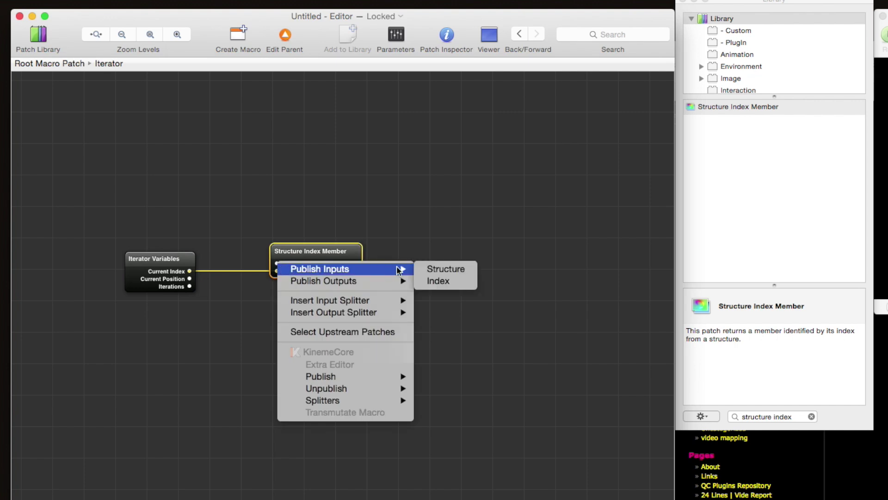
left_click(431, 270)
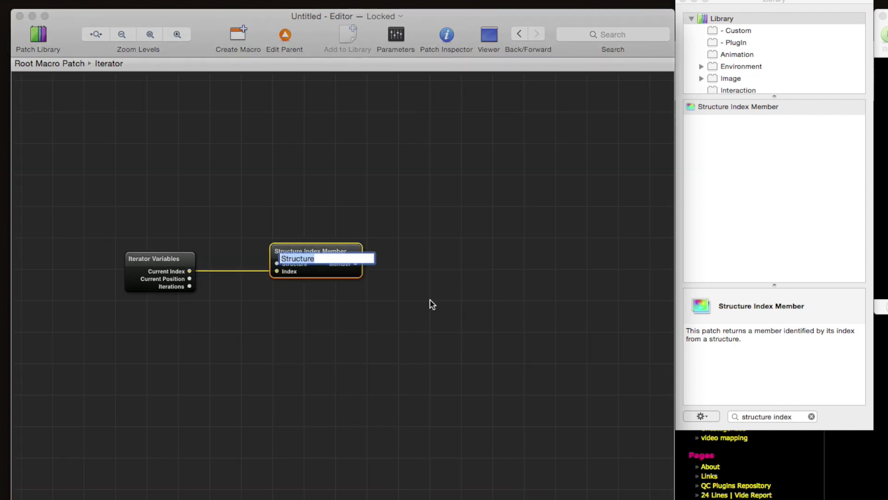
key("Return")
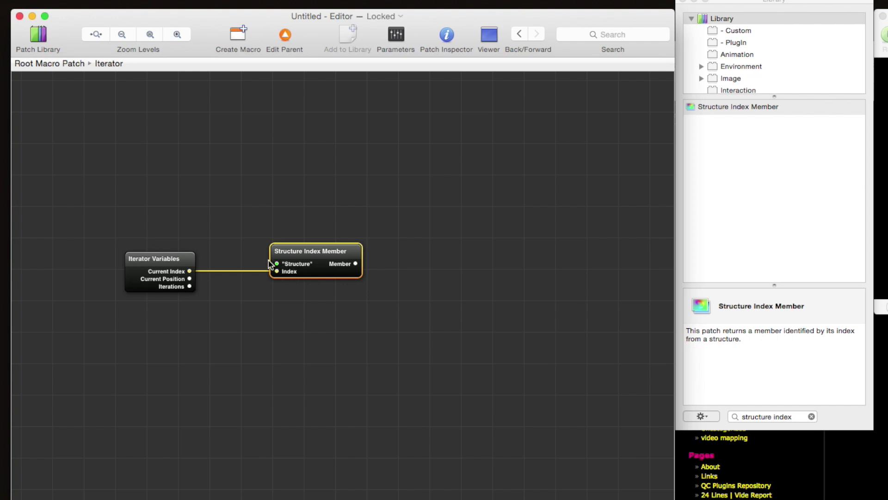
left_click(46, 64)
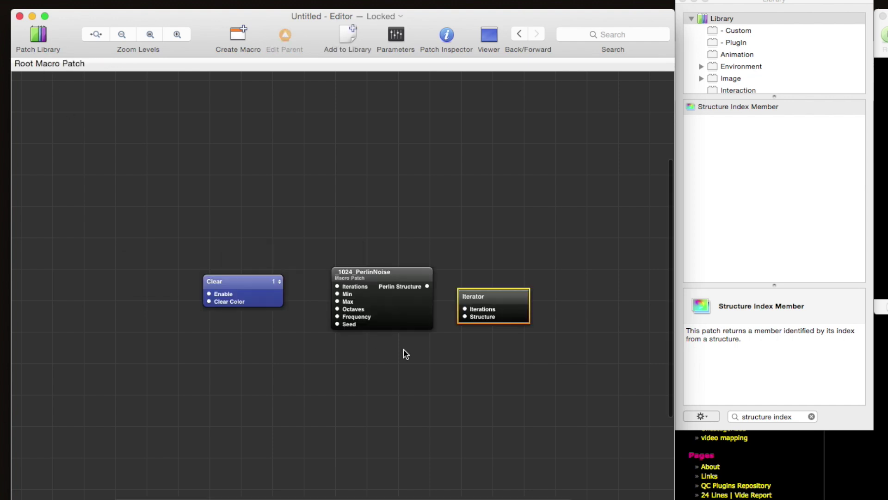
left_click_drag(505, 301, 532, 301)
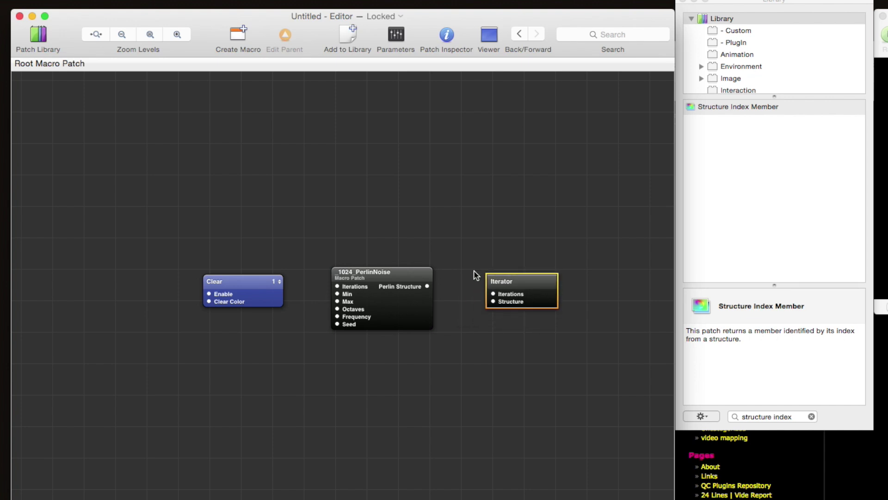
left_click_drag(426, 287, 493, 303)
Step: Reopen the Iterator and move Structure Index Member closer to Iterator Variables
double_click(544, 304)
left_click(281, 311)
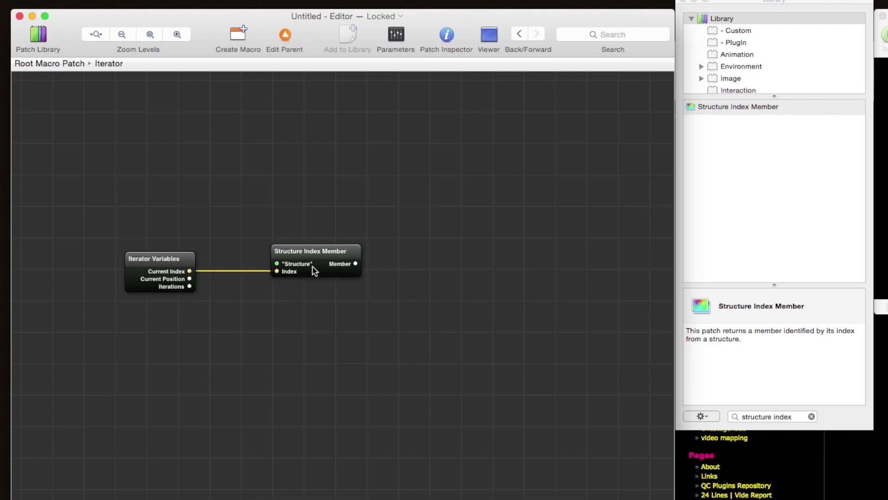
left_click_drag(312, 270, 286, 268)
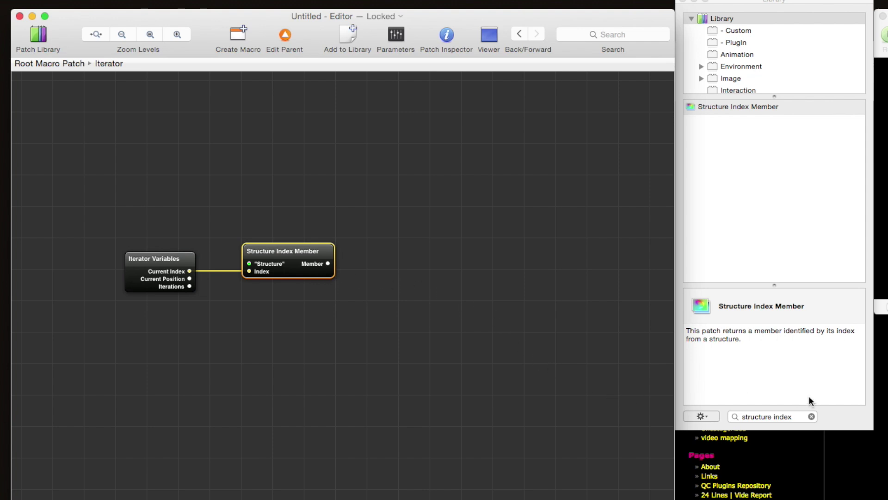
double_click(784, 416)
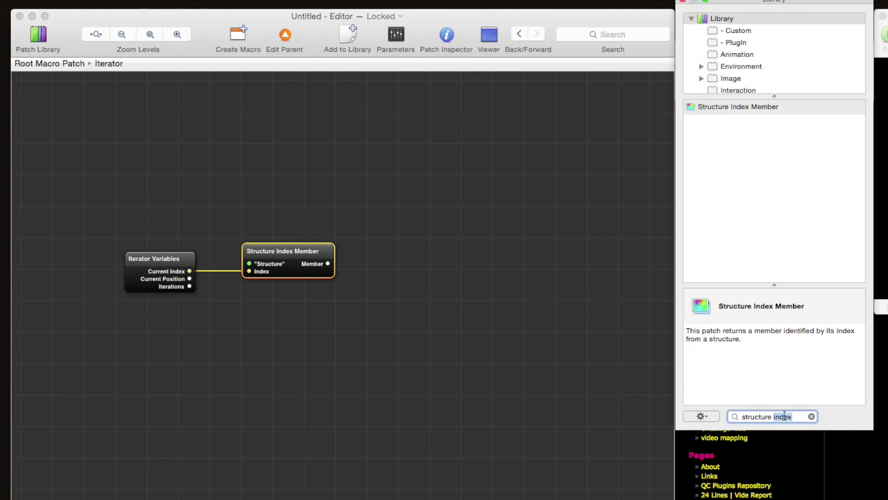
Step: Add a Structure Key Member with key X, fed by the indexed Member output
type("key mem")
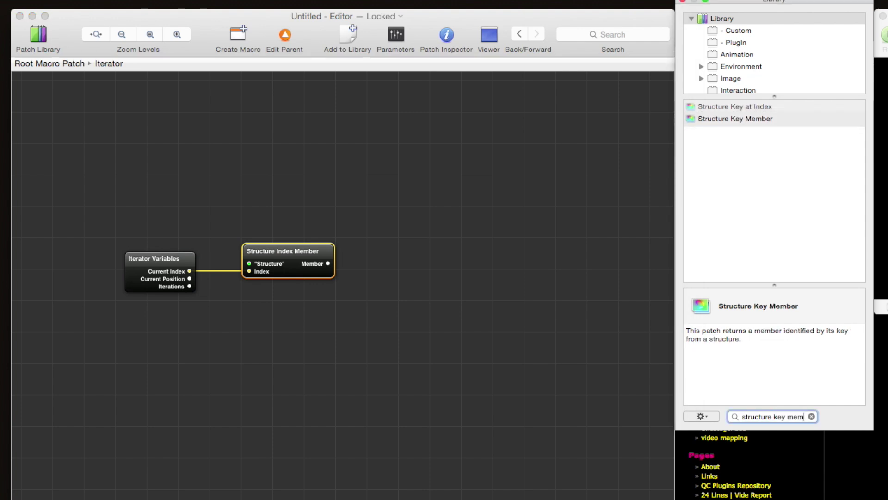
key("Return")
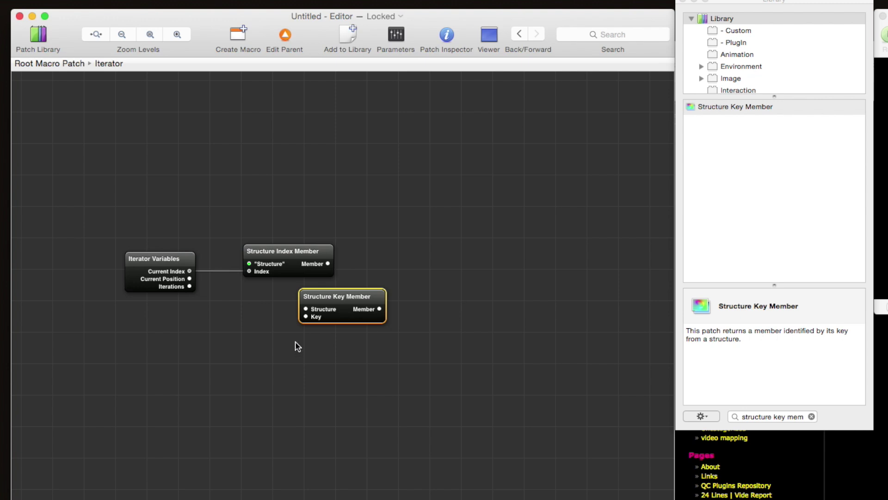
left_click_drag(348, 315, 438, 271)
left_click(370, 226)
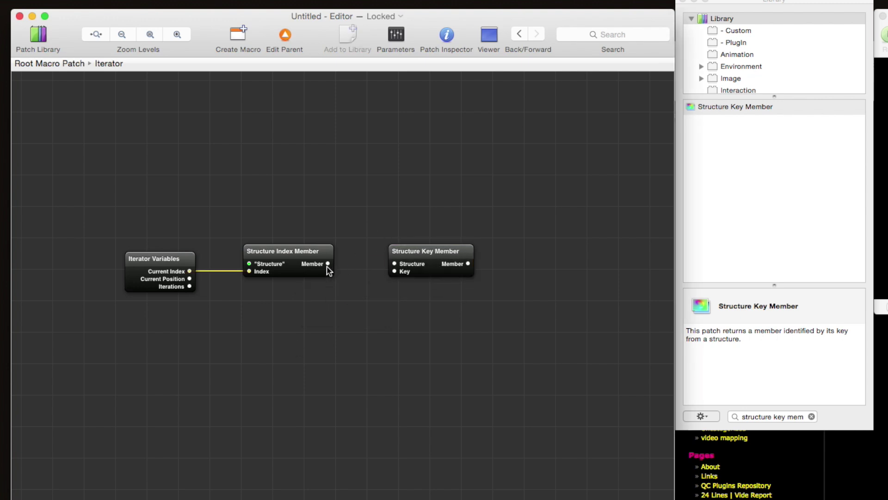
left_click_drag(328, 264, 407, 271)
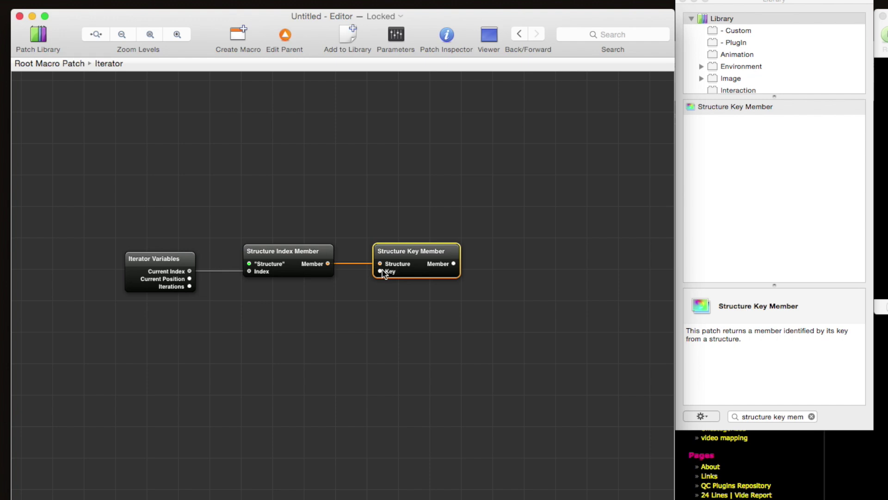
double_click(380, 272)
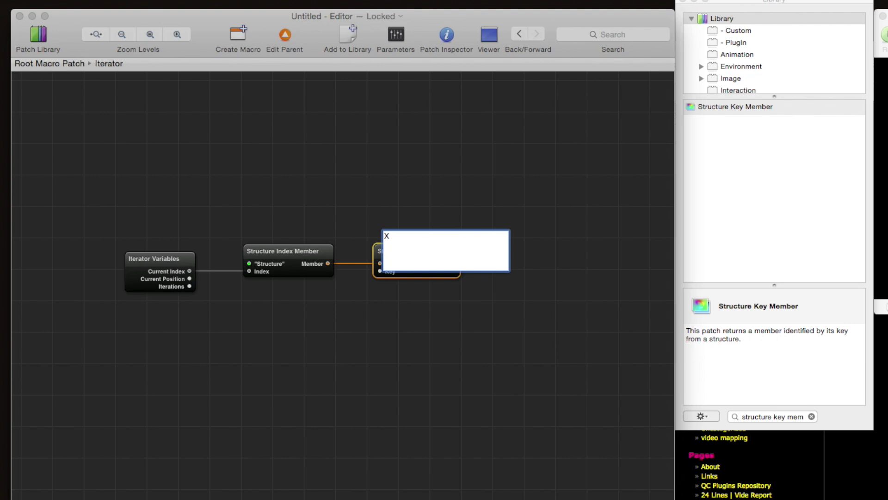
key("Return")
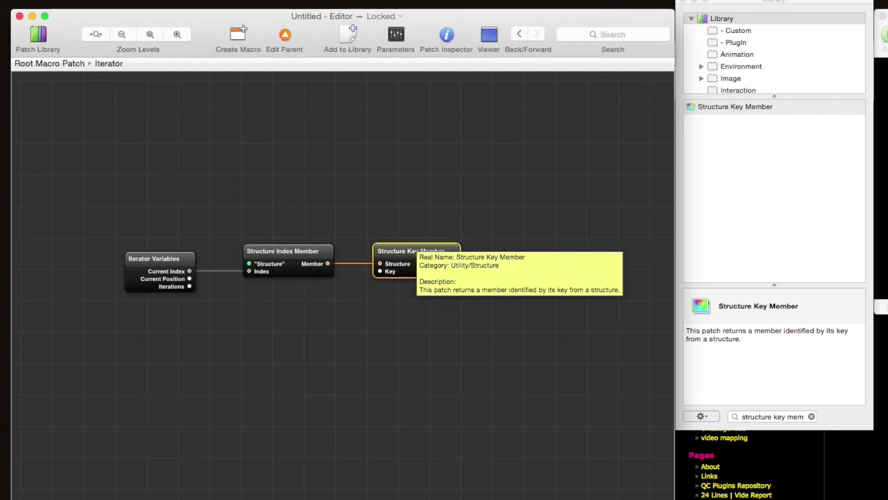
Step: Duplicate the key patch twice below it, setting the copies' keys to Y and Z
left_click_drag(422, 274, 422, 312)
left_click_drag(423, 313, 432, 346)
left_click(398, 317)
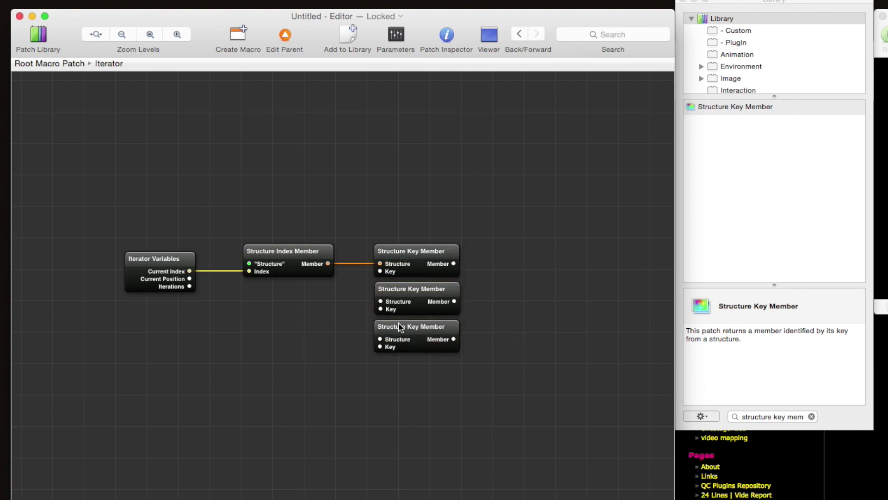
double_click(380, 310)
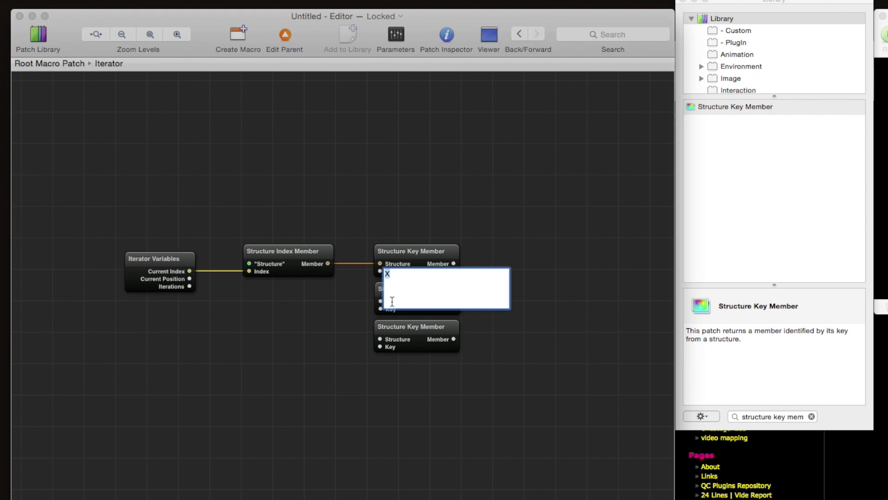
key("Return")
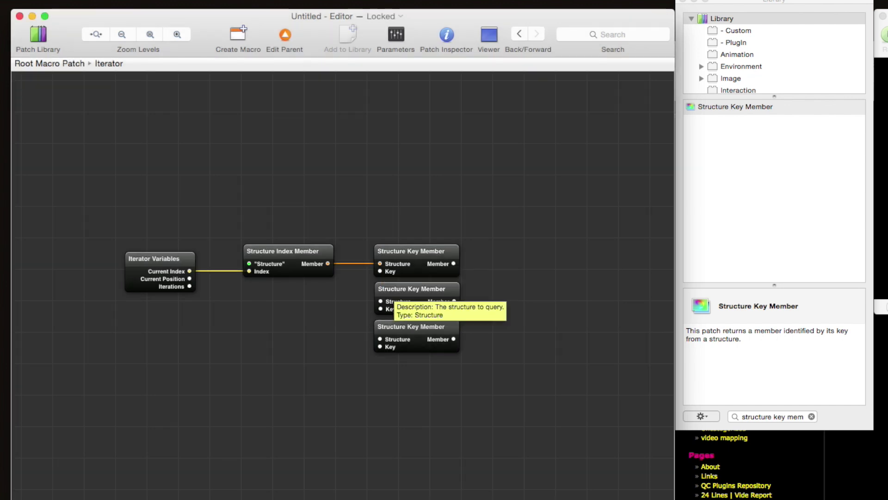
double_click(381, 347)
key("Return")
Step: Retitle the three key patches X, Y and Z
left_click(403, 255)
double_click(402, 254)
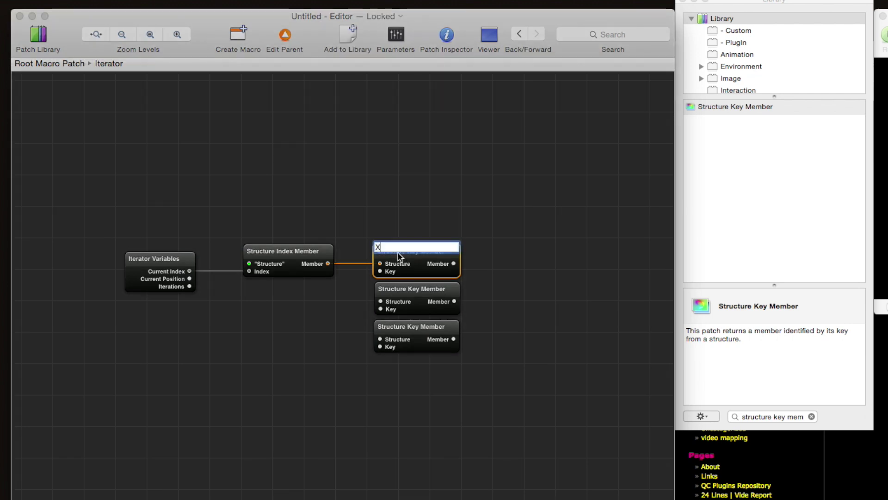
type("X")
key("Return")
double_click(390, 286)
type("Y")
key("Return")
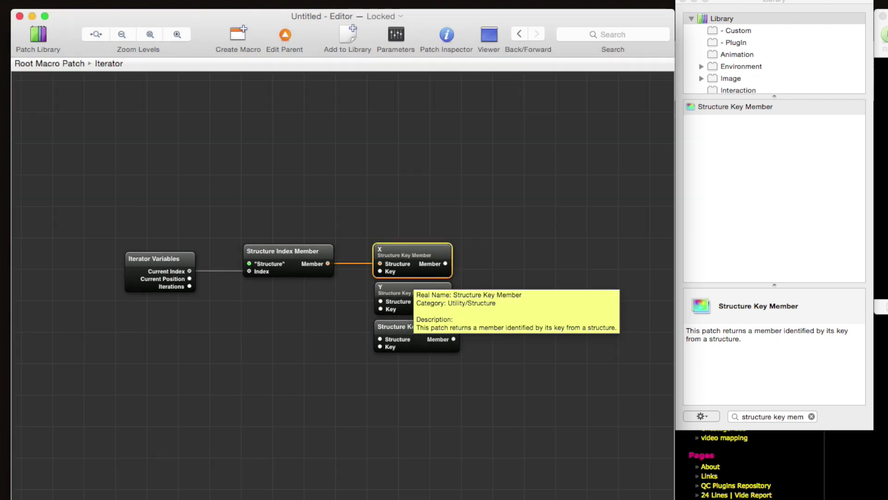
double_click(387, 332)
type("Z")
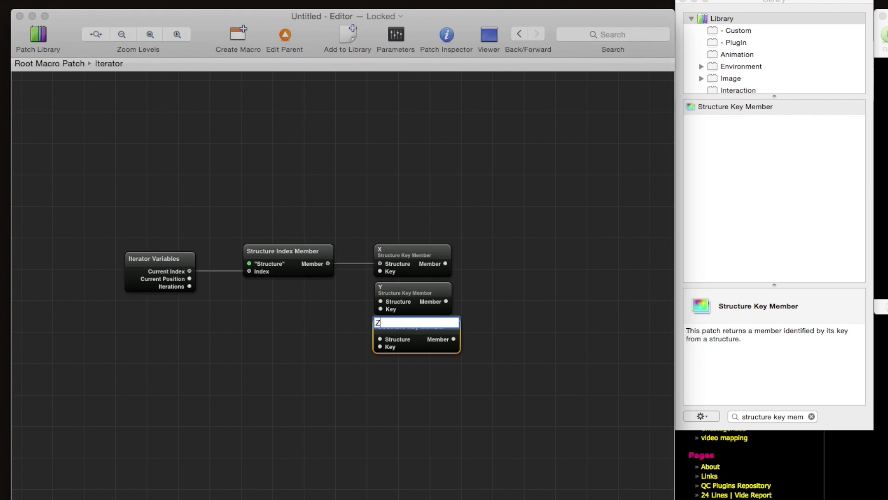
key("Return")
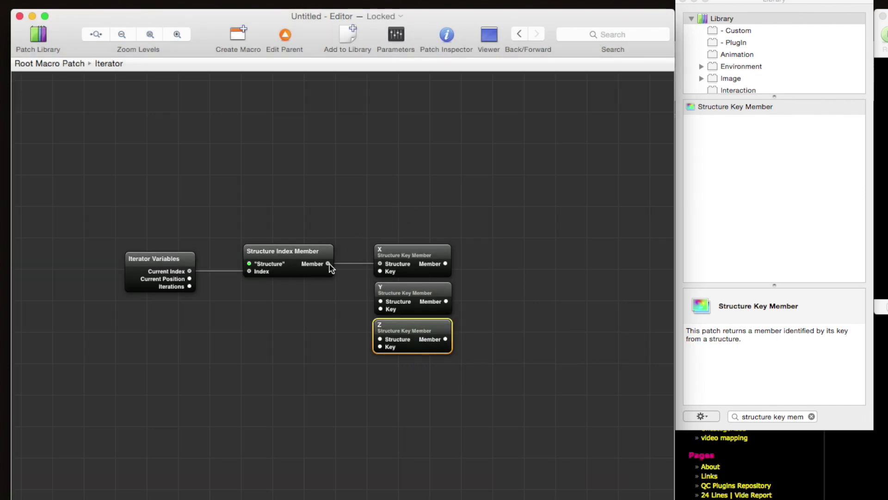
Step: Connect the indexed Member output to the Y and Z patches
left_click_drag(330, 266, 380, 301)
left_click_drag(328, 263, 381, 339)
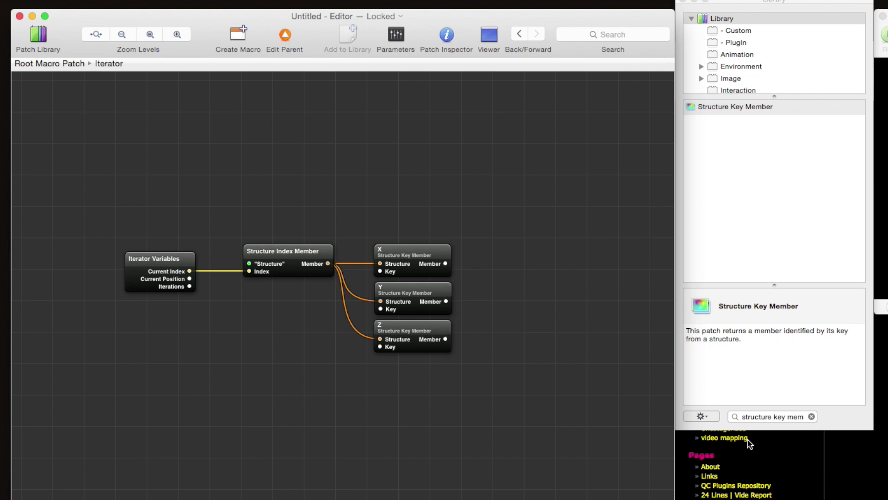
left_click(773, 416)
Step: Add a Sphere patch inside the Iterator with Diameter 0.1
key("super+a")
type("sphere")
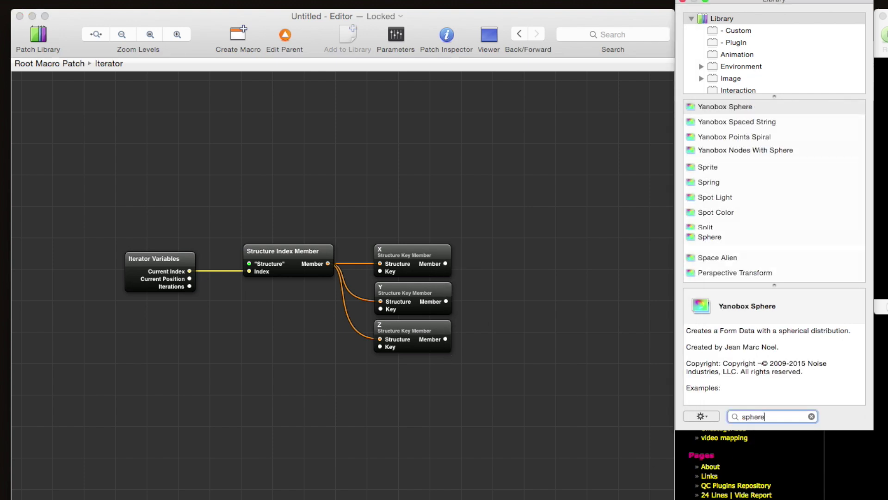
left_click(710, 136)
left_click_drag(710, 136, 617, 263)
double_click(562, 325)
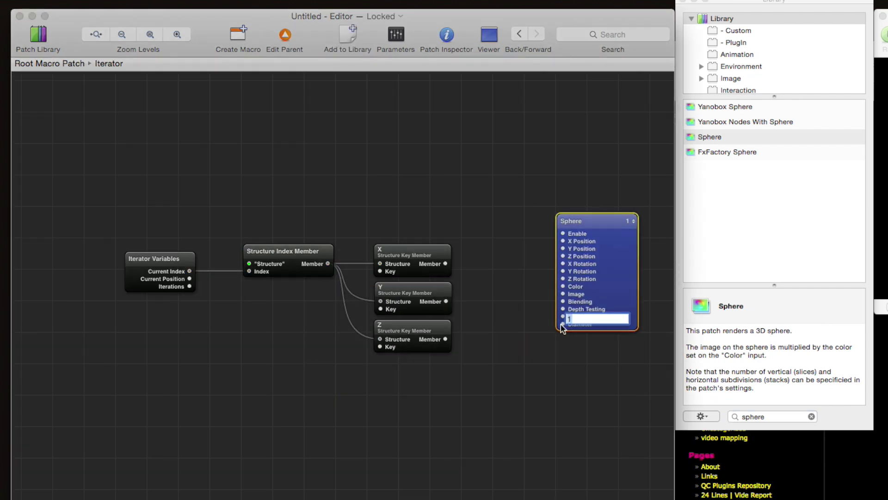
type("0.1")
key("Return")
left_click(471, 281)
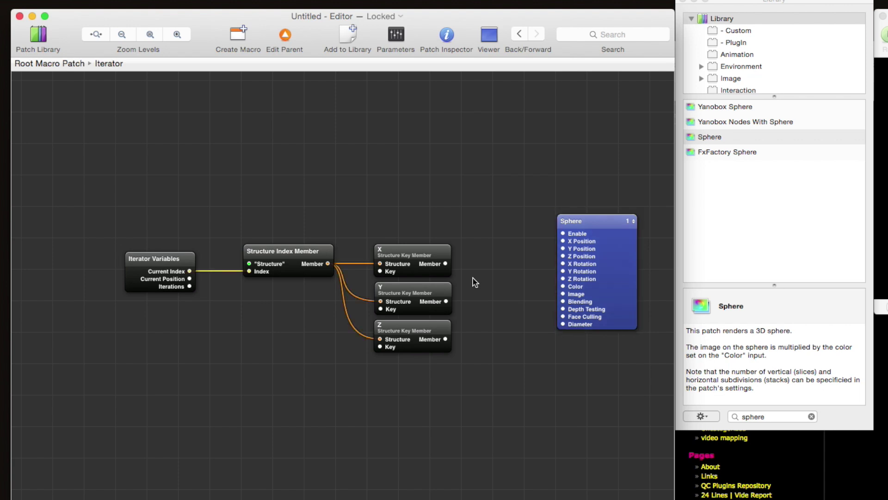
Step: Wire the X, Y and Z members into the Sphere's X, Y and Z Position
left_click_drag(445, 264, 561, 241)
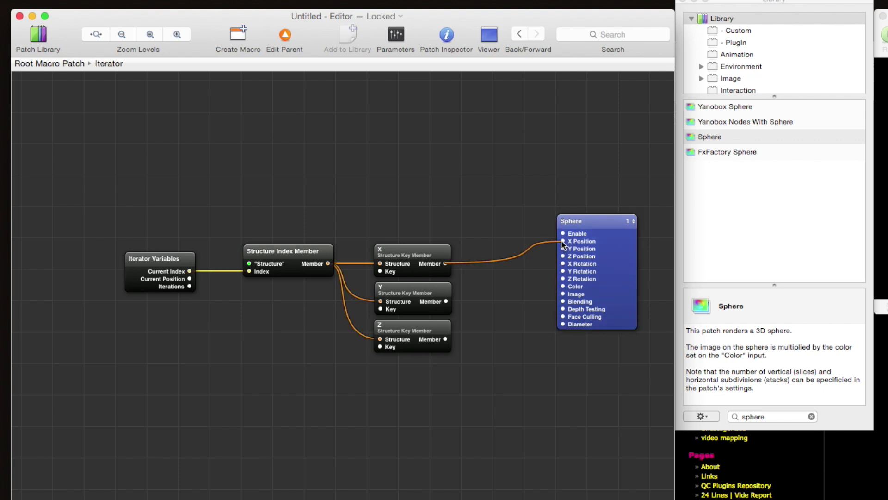
left_click_drag(446, 301, 563, 249)
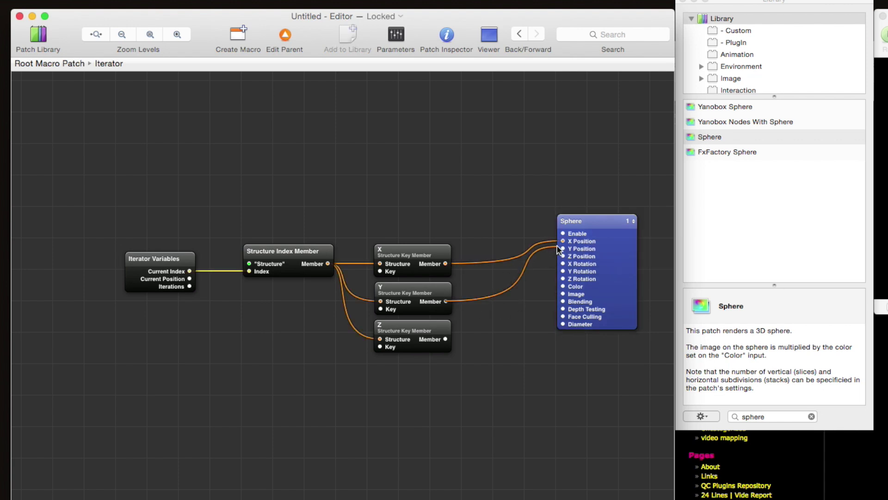
left_click_drag(445, 339, 562, 256)
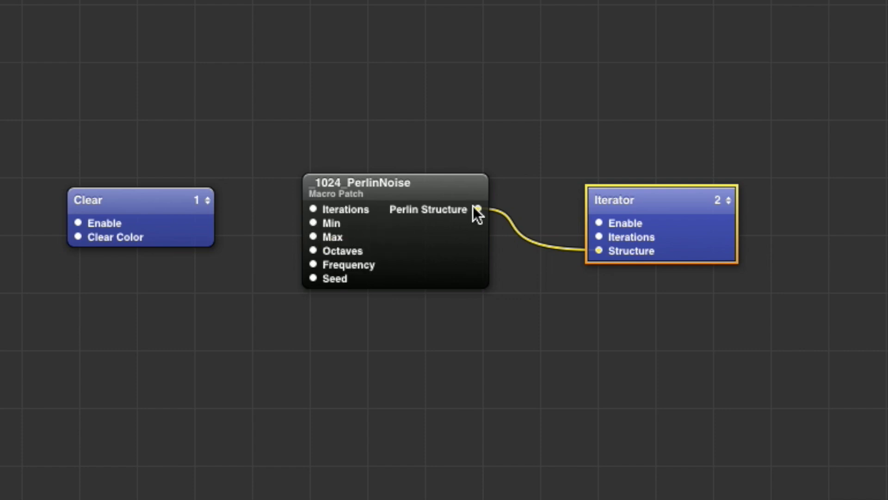
Step: Set PerlinNoise's Min to -1 so the spheres fill the whole Viewer
mouse_move(476, 206)
mouse_move(315, 222)
left_click(298, 410)
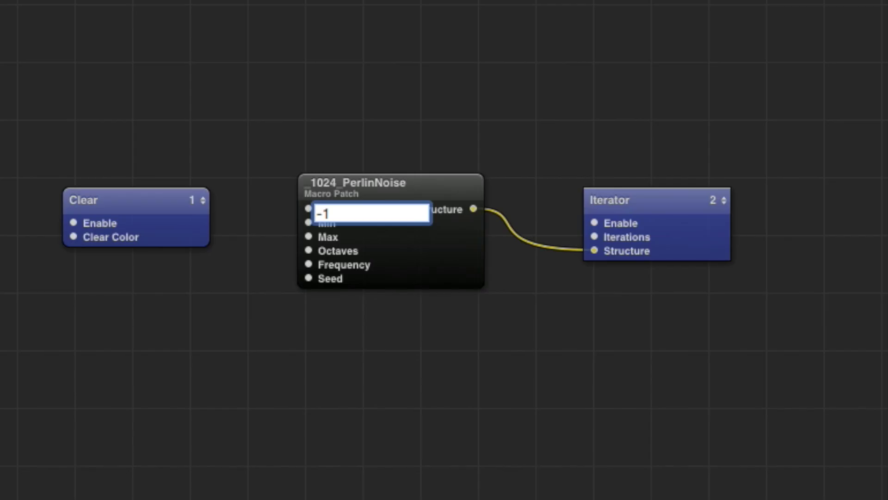
key("Return")
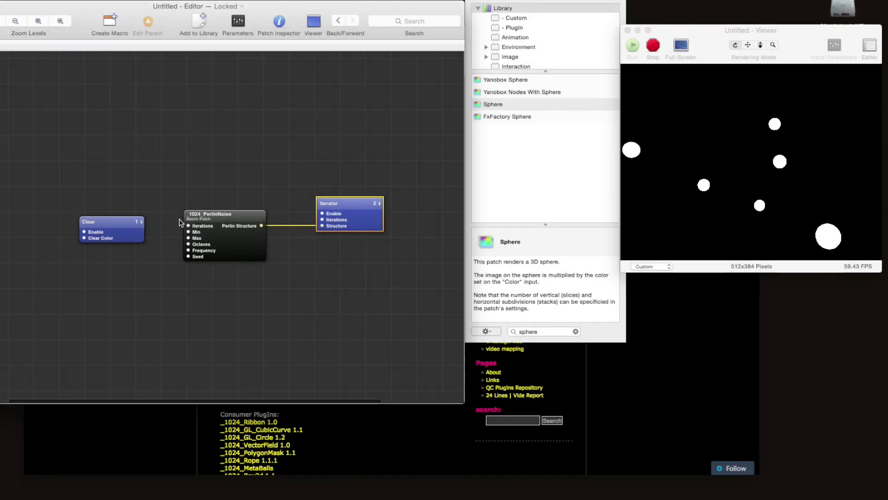
Step: Set the Iterations count to 100 on both PerlinNoise and the Iterator
double_click(187, 225)
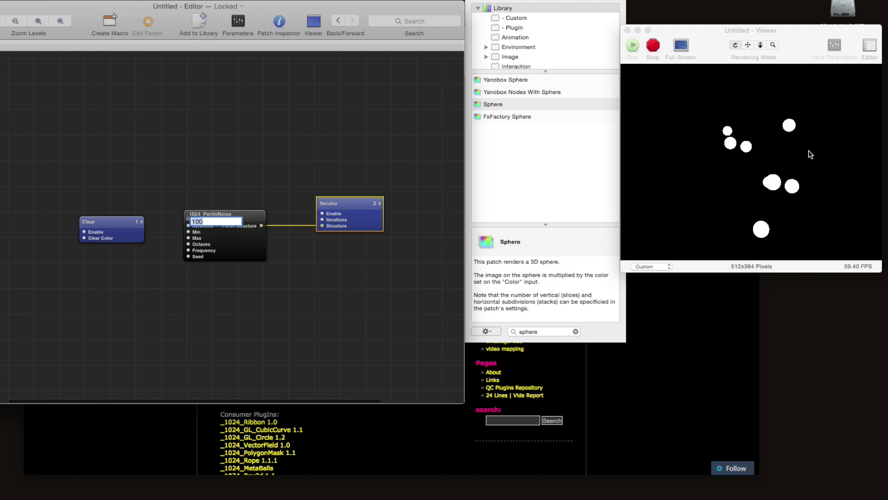
left_click(358, 143)
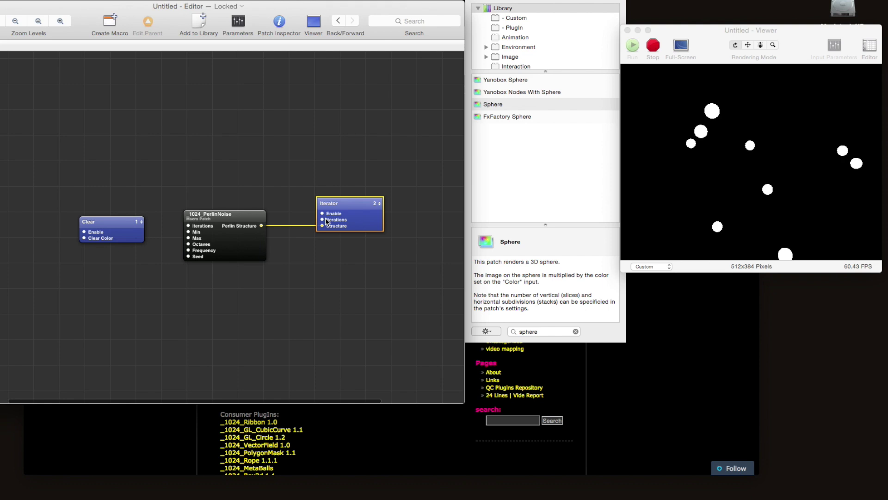
mouse_move(323, 223)
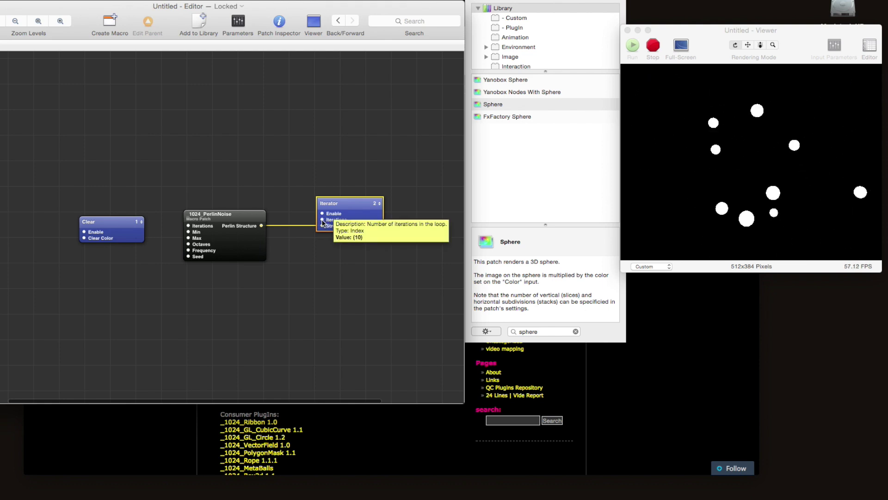
double_click(322, 222)
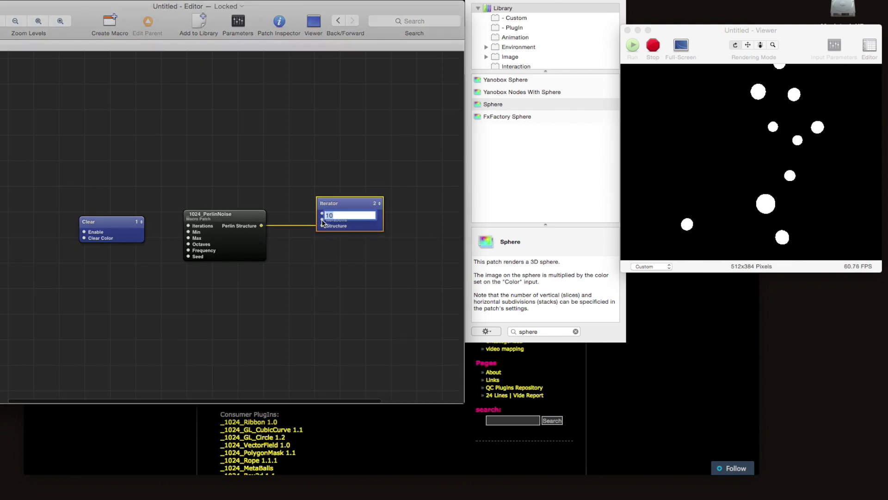
type("0")
key("Return")
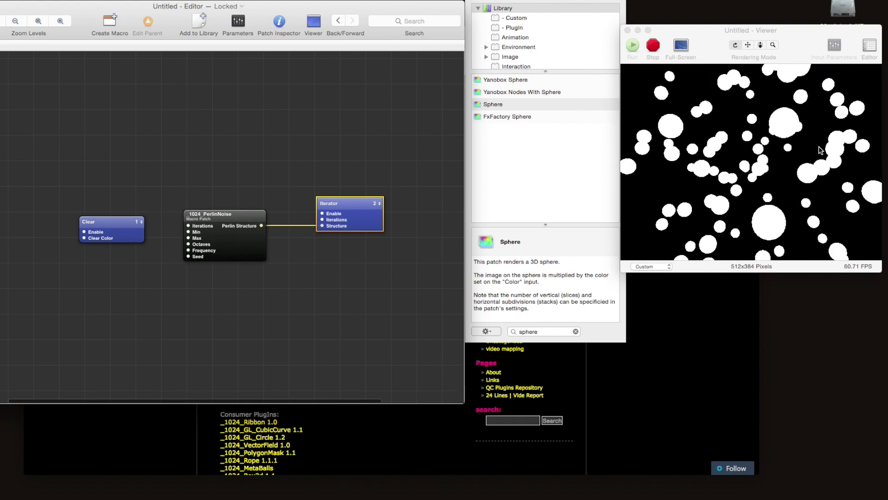
Step: Check the Viewer's spheres, then open the Iterator patch's context menu
left_click(833, 159)
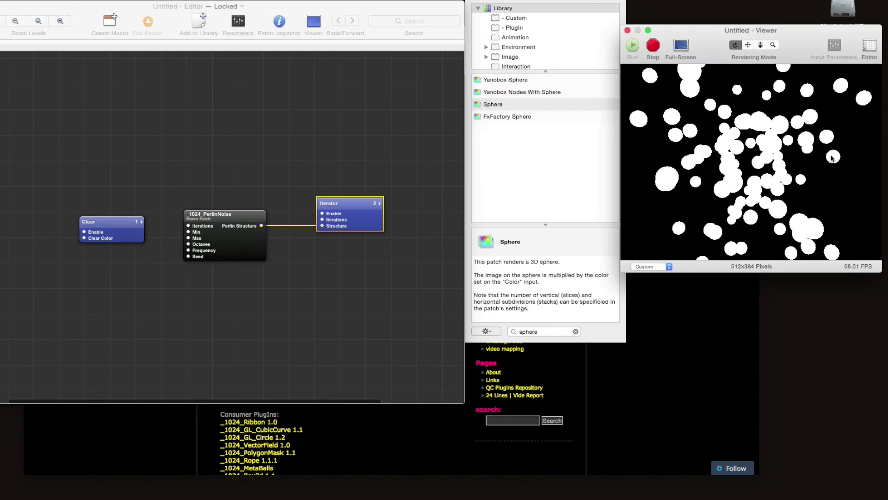
left_click(331, 266)
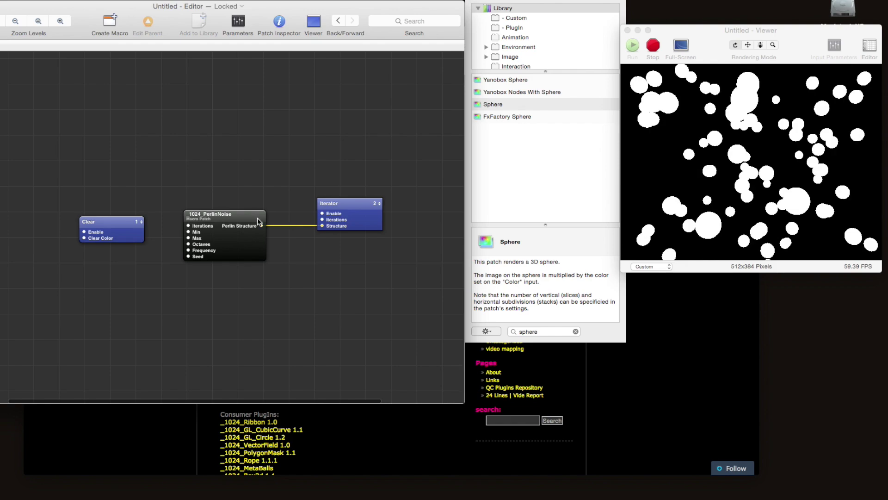
left_click(369, 221)
right_click(364, 217)
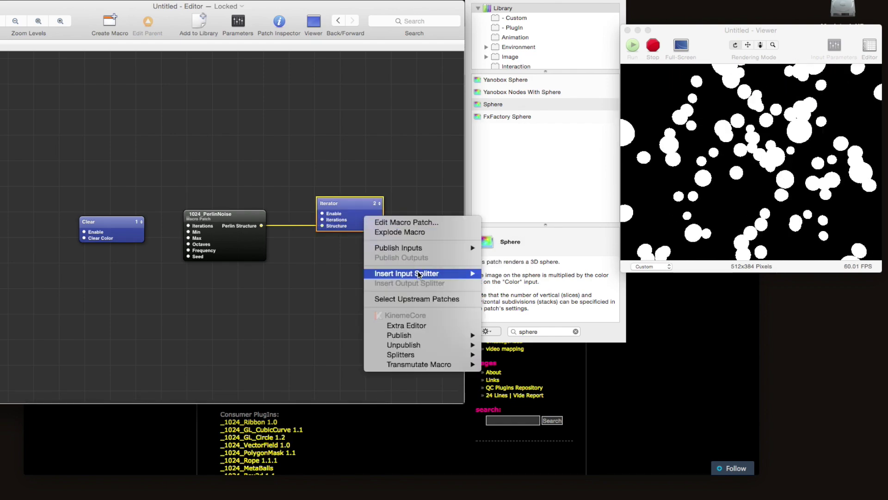
Step: Insert an Iterations input splitter on the Iterator and wire it into PerlinNoise's Iterations
mouse_move(419, 274)
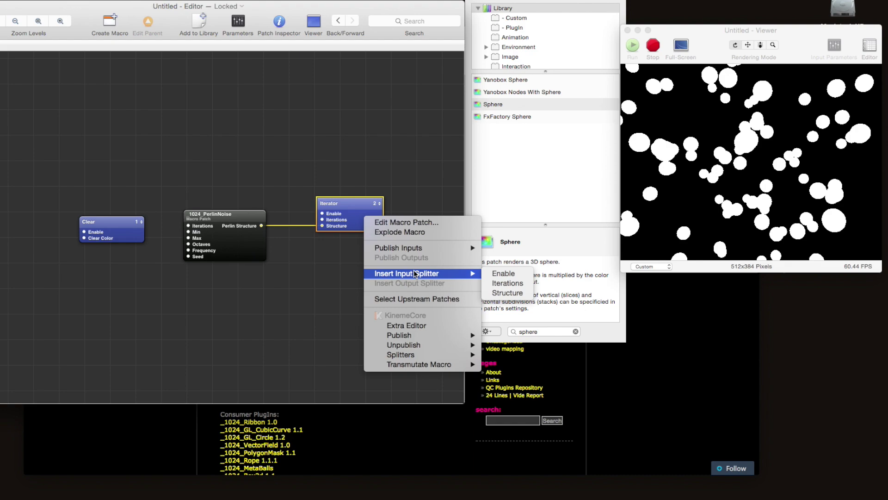
left_click(519, 282)
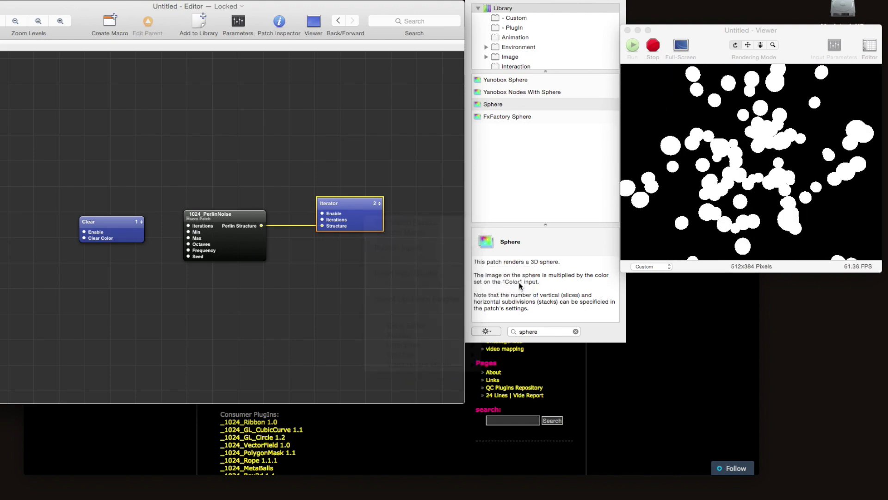
left_click_drag(270, 206, 130, 166)
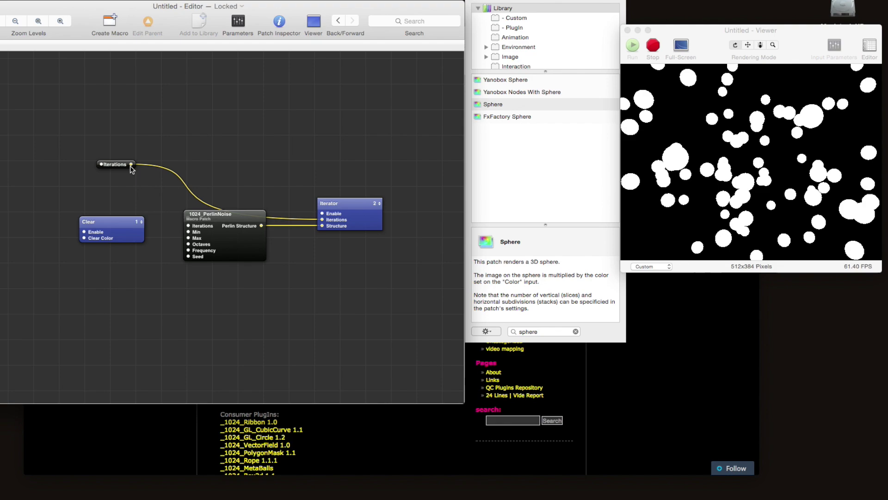
left_click_drag(159, 197, 188, 226)
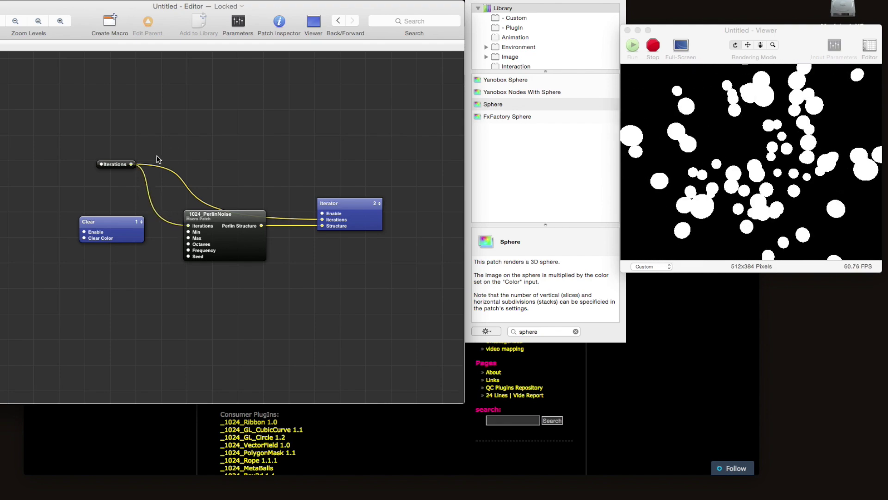
Step: Set the Iterations splitter's value to 10
left_click(113, 166)
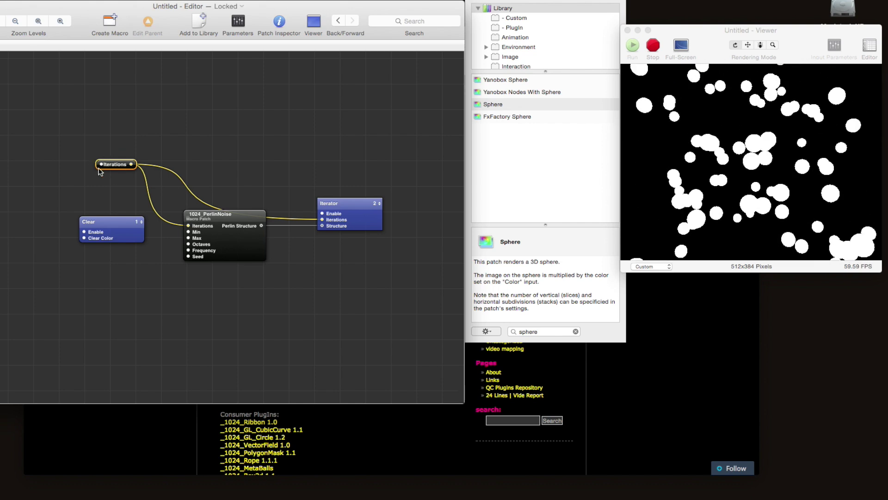
left_click(239, 21)
left_click(441, 98)
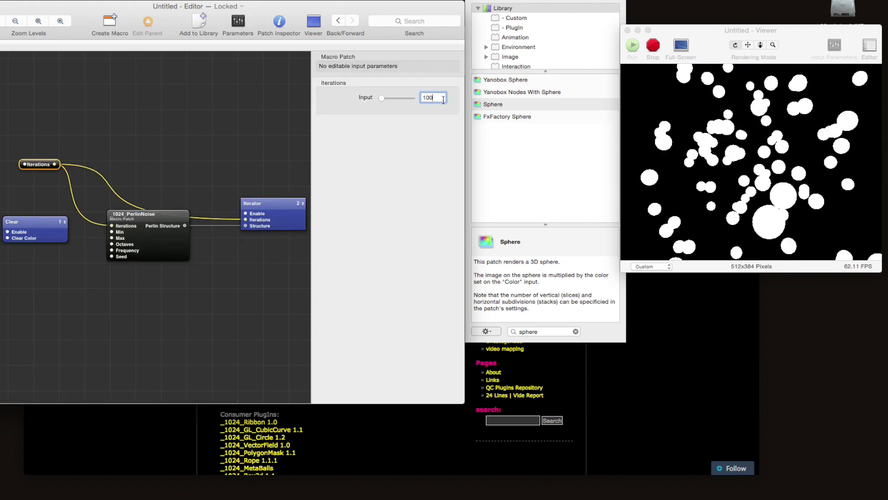
type("10")
key("Tab")
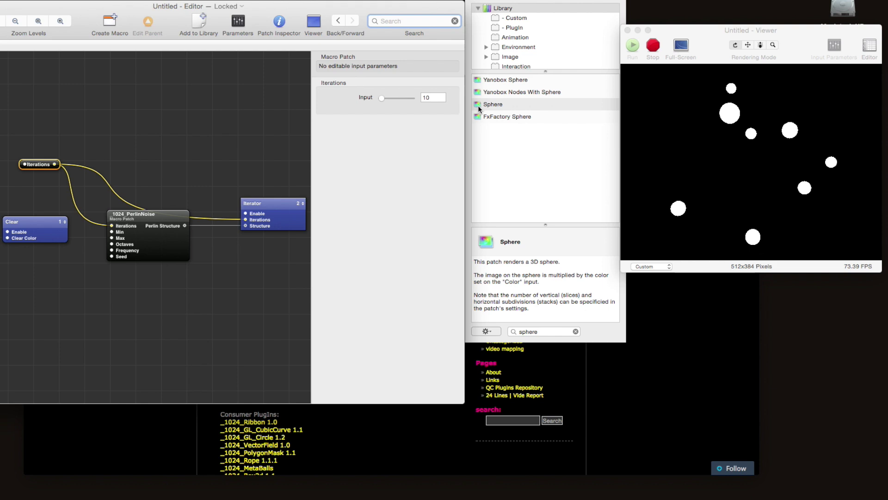
left_click(220, 146)
left_click(40, 164)
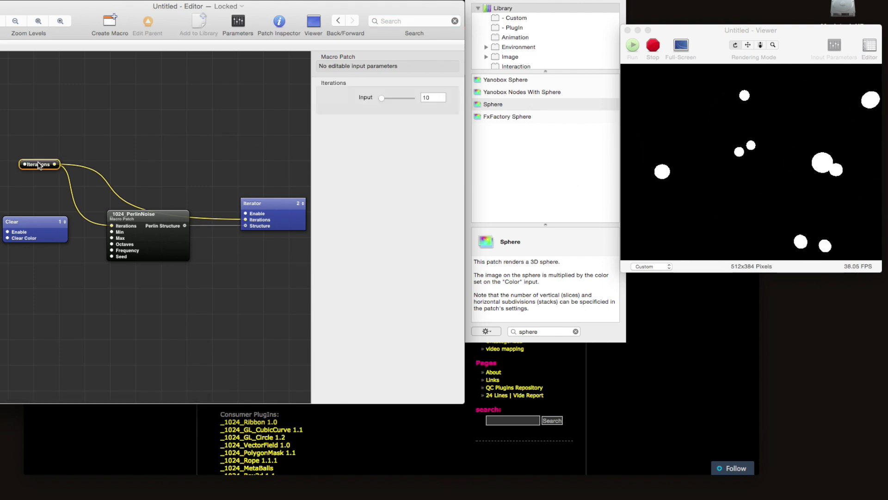
Step: Make the splitter a Number type with range 0 to 100, and raise it to 100
key("super+i")
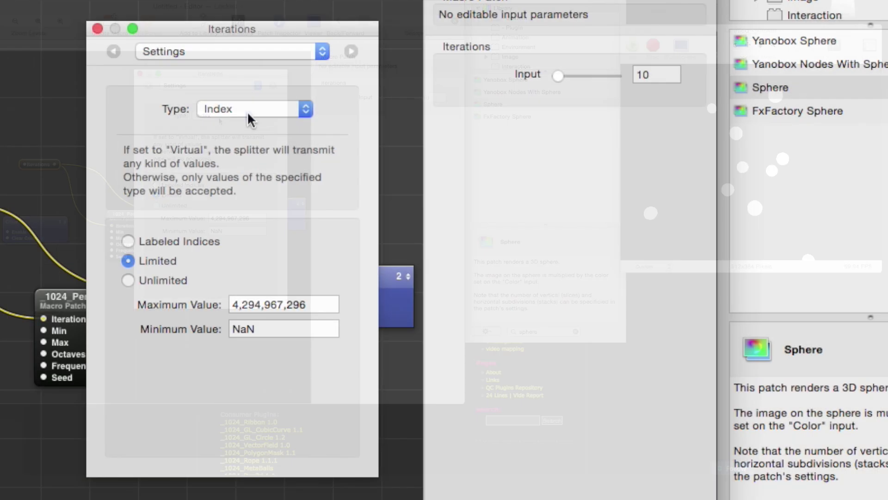
left_click(218, 116)
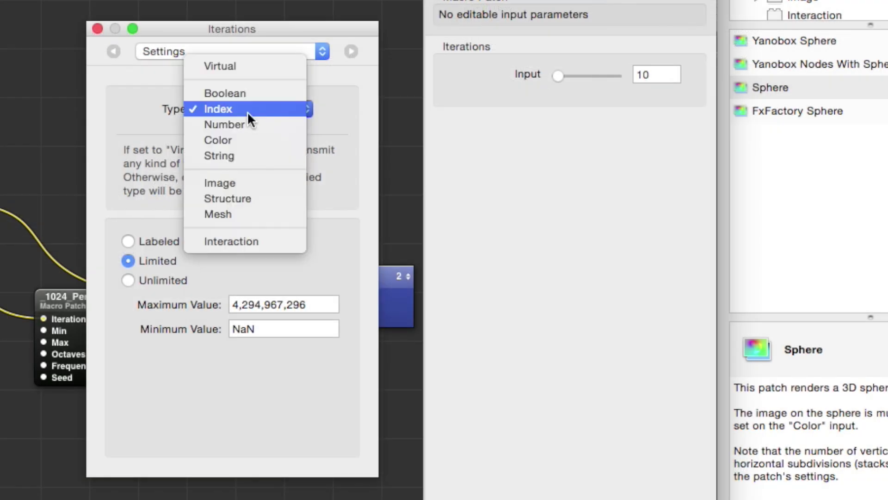
left_click(220, 123)
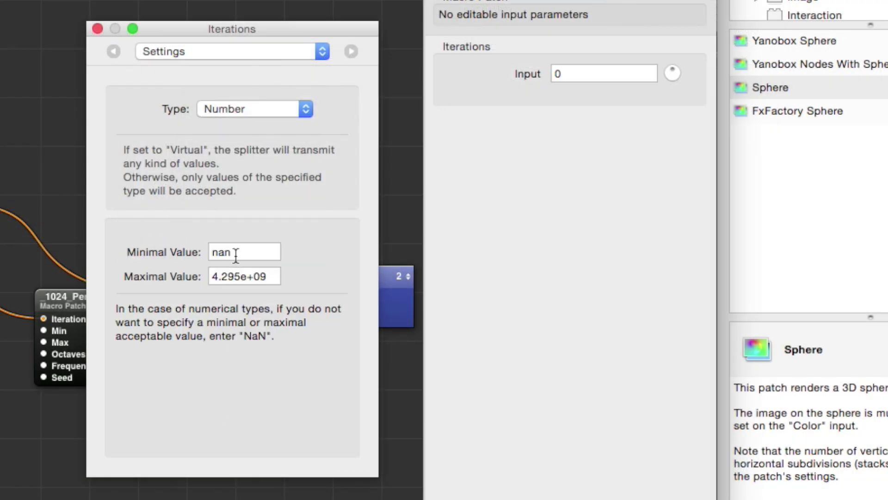
double_click(234, 254)
key("Tab")
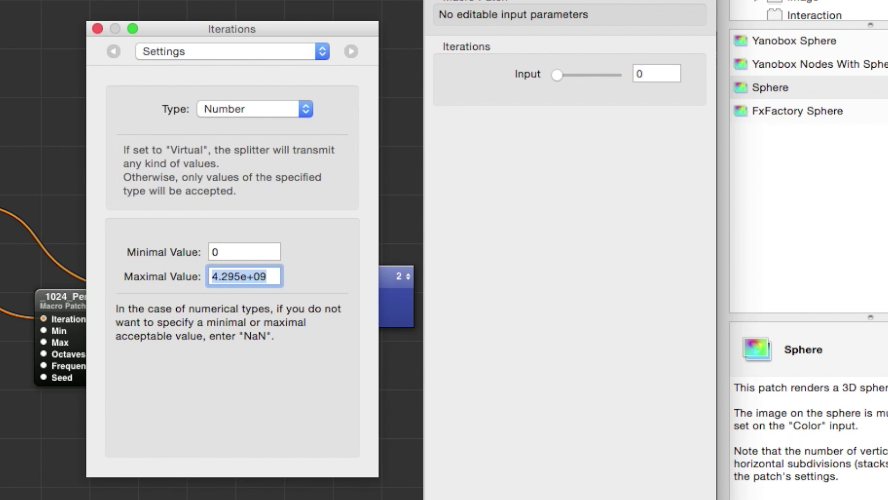
type("100")
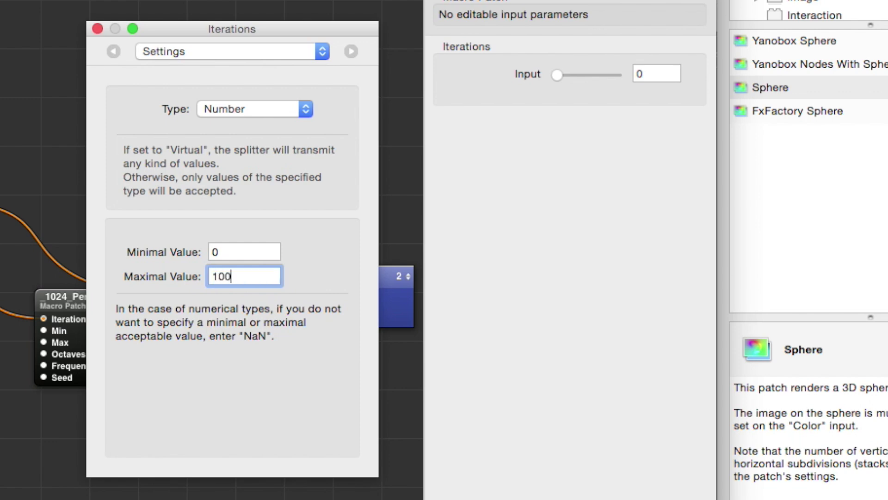
left_click(97, 29)
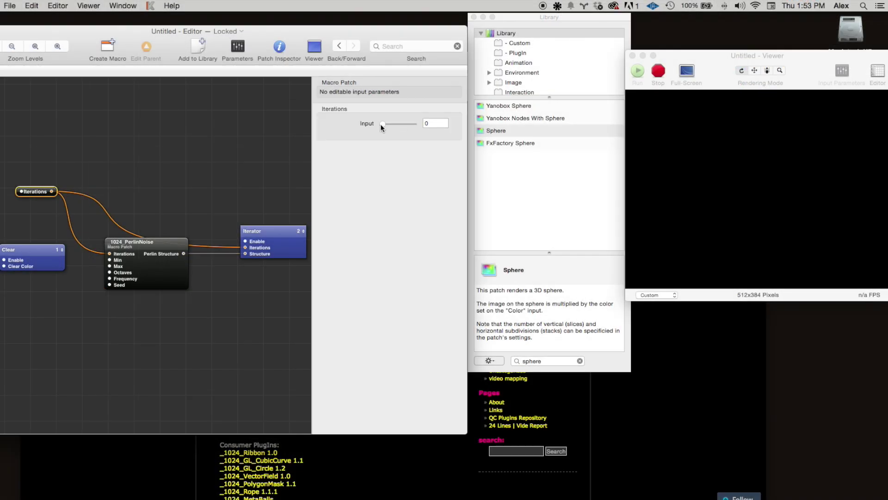
left_click_drag(380, 123, 404, 125)
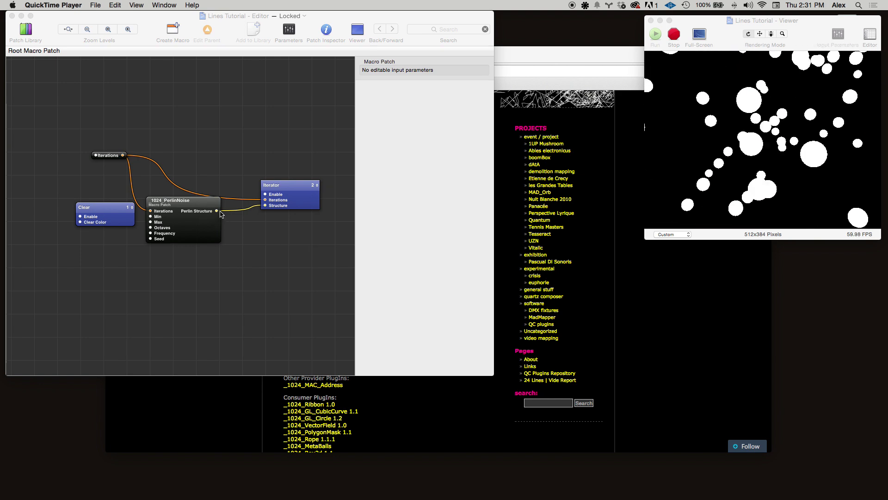
Step: Add a Structure Index Member patch by searching 'structure index mem' in the Library
left_click(248, 258)
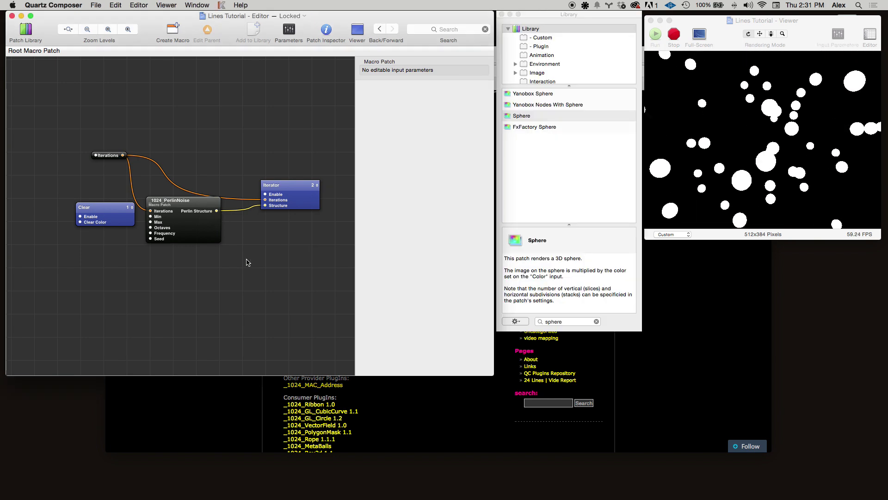
double_click(558, 321)
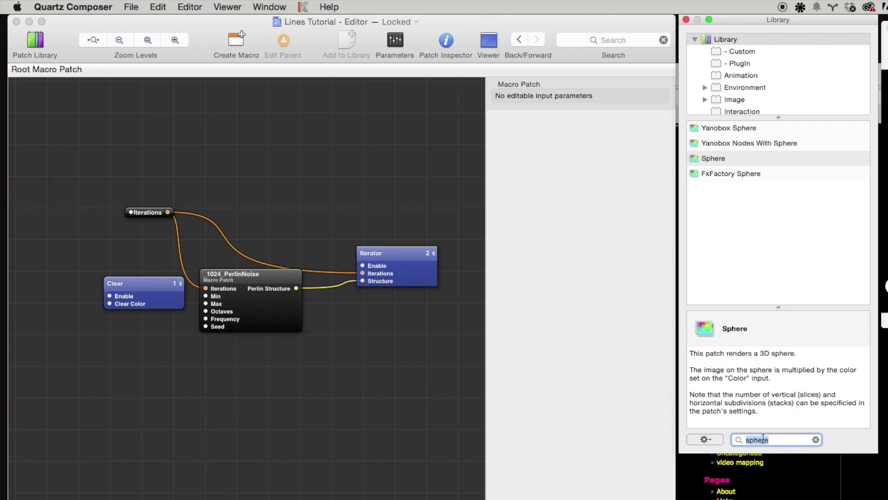
type("structure index mem")
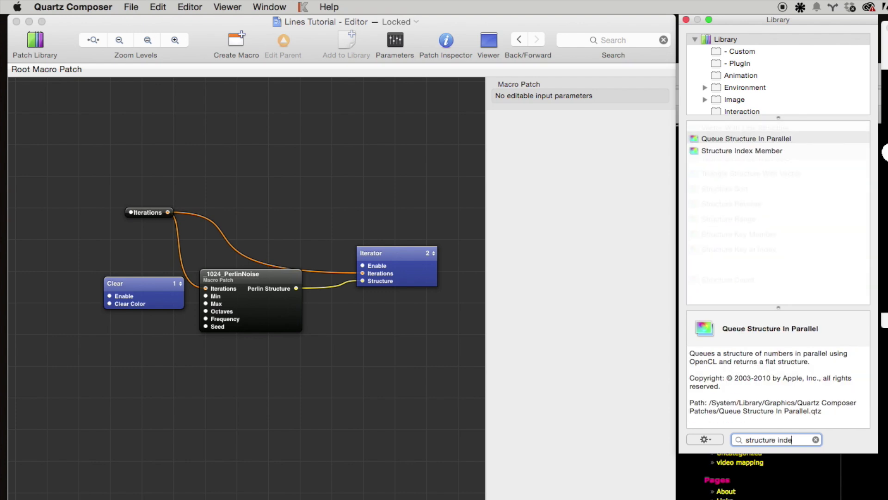
key("Return")
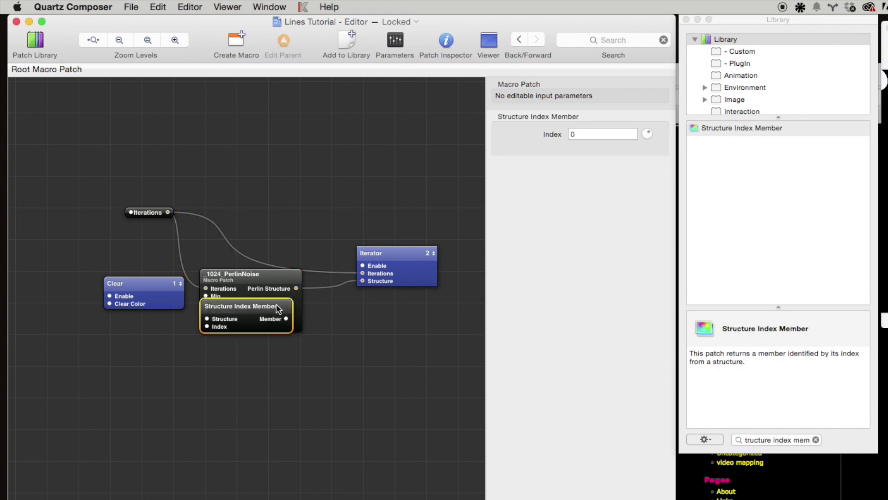
Step: Feed Perlin Structure into Structure Index Member with Index 0, then enter the Iterator
left_click_drag(277, 309, 397, 325)
left_click_drag(296, 288, 325, 334)
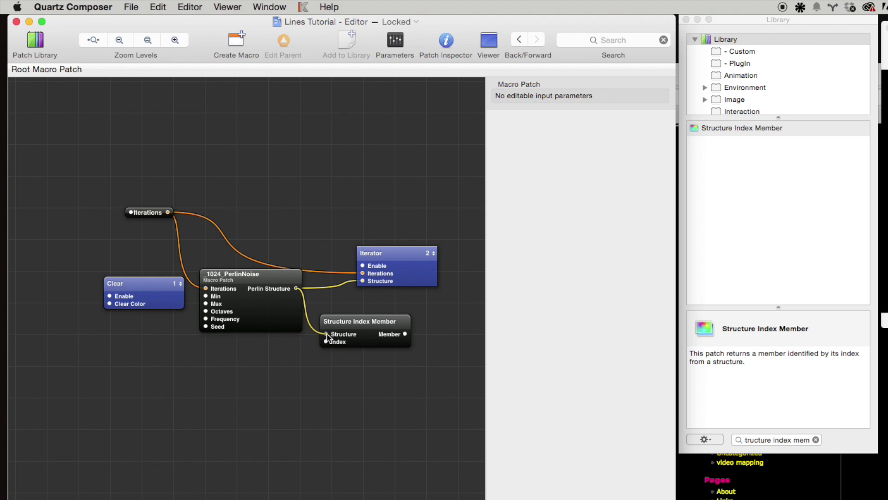
double_click(326, 343)
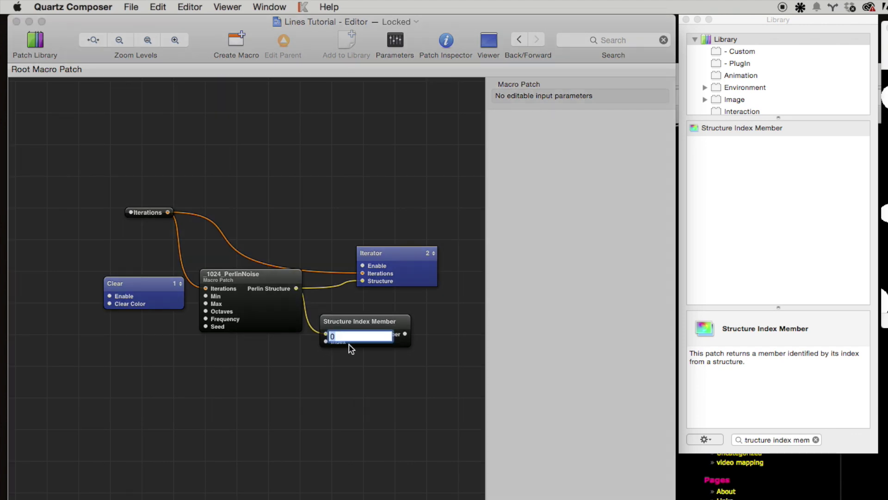
key("Return")
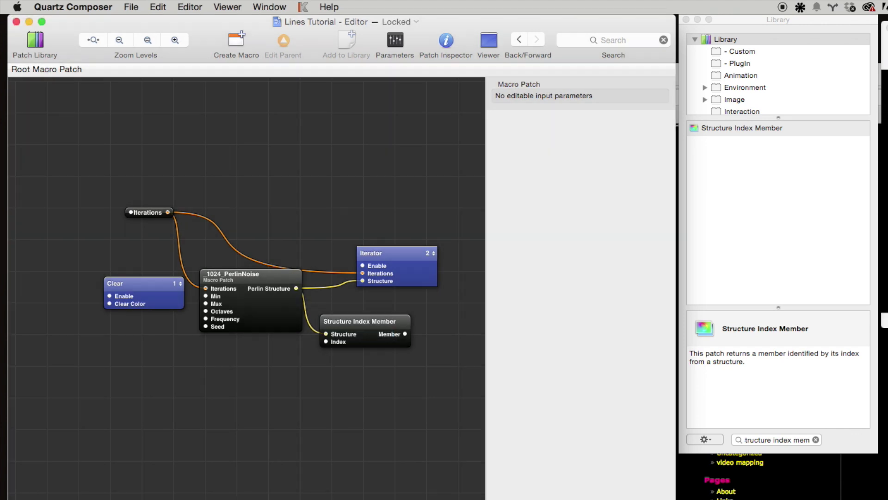
double_click(404, 268)
Step: Duplicate the X, Y and Z key-member patches below the originals
left_click_drag(280, 148, 276, 313)
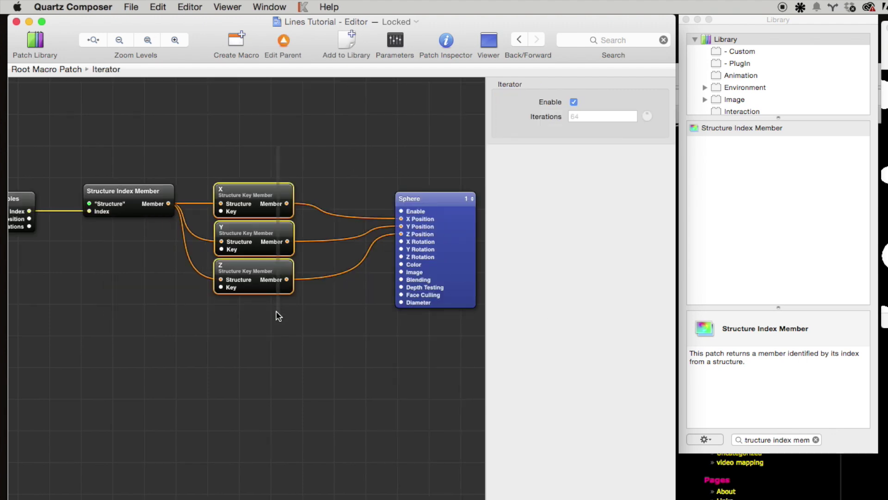
left_click_drag(276, 227, 282, 390)
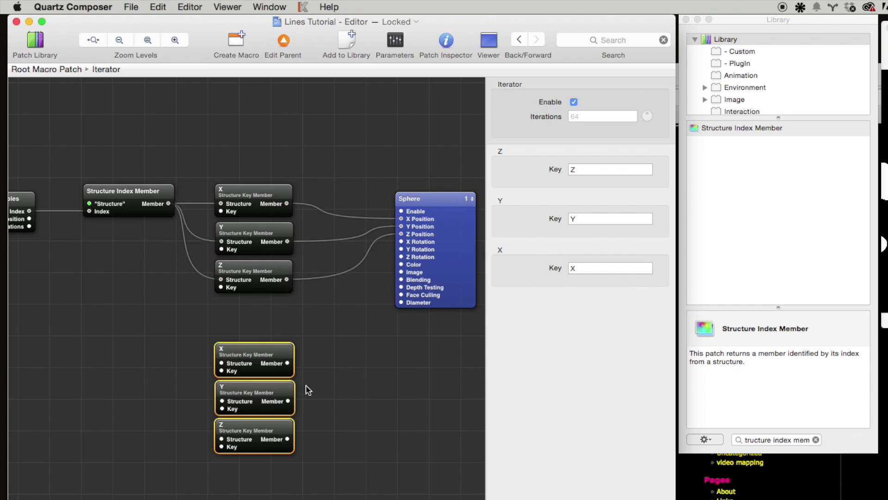
left_click(332, 396)
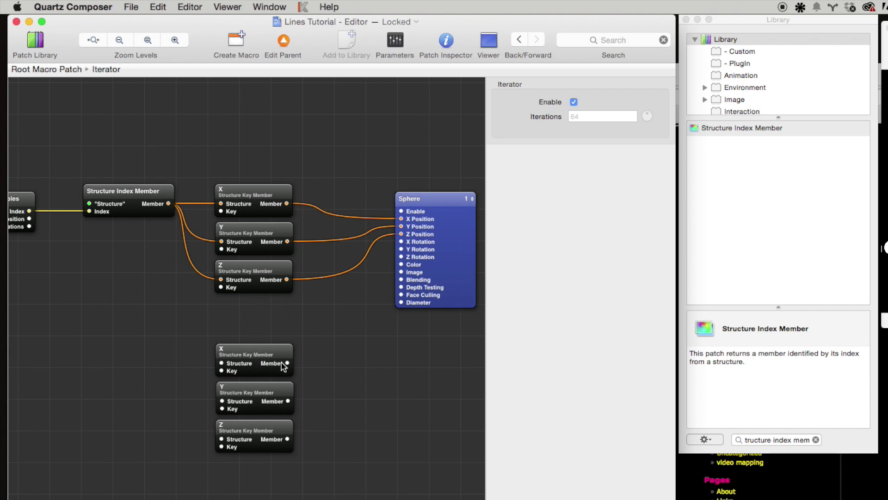
left_click(53, 69)
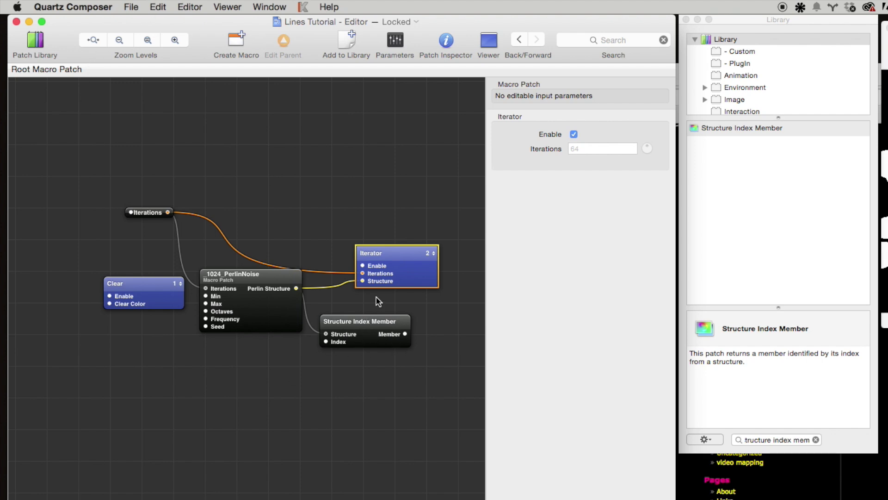
double_click(416, 279)
Step: Insert a Structure input splitter on the copied X patch and name it 'Point'
left_click(225, 361)
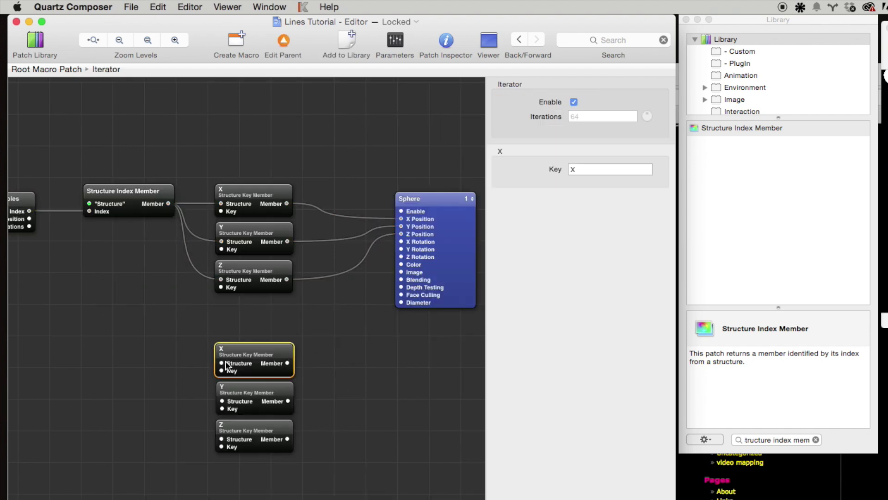
right_click(225, 360)
mouse_move(247, 370)
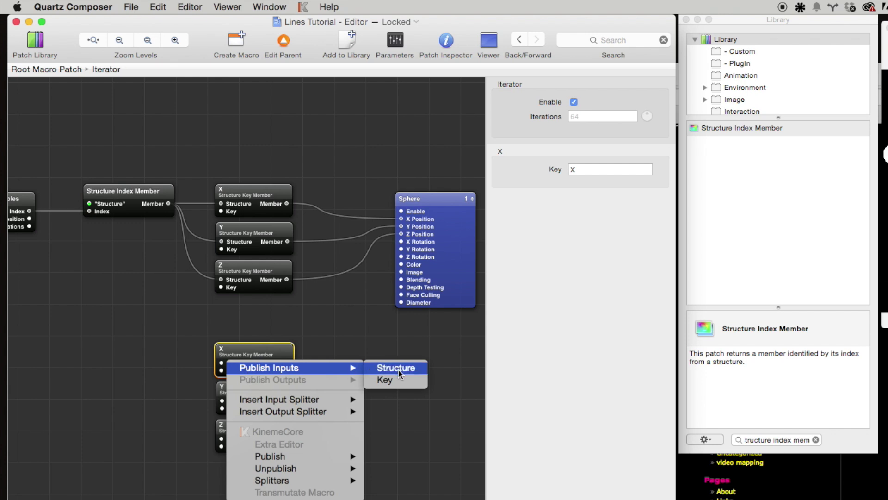
mouse_move(347, 399)
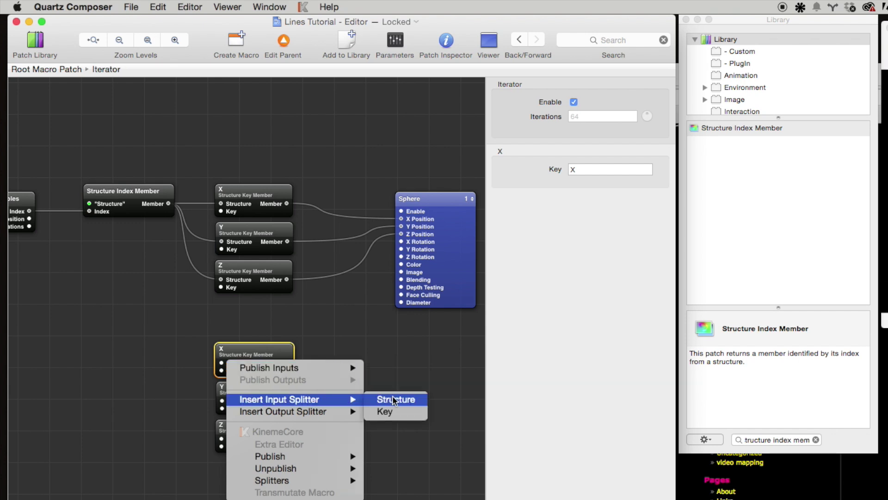
left_click(393, 401)
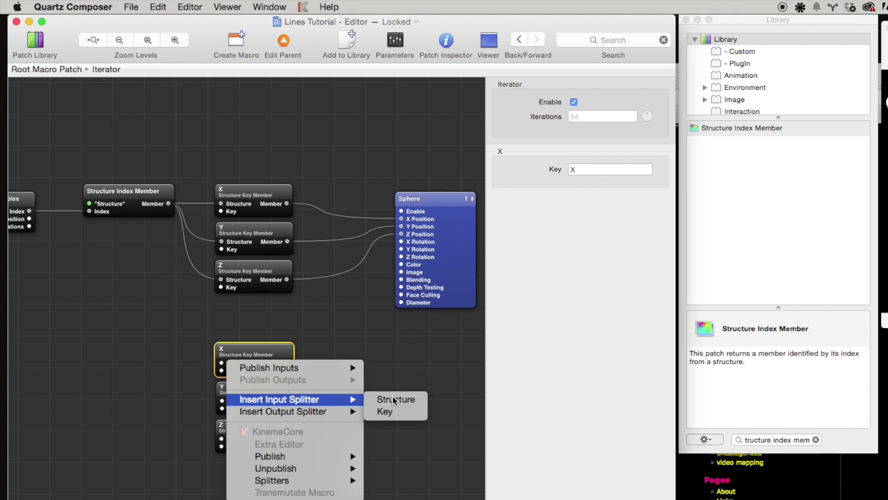
double_click(174, 352)
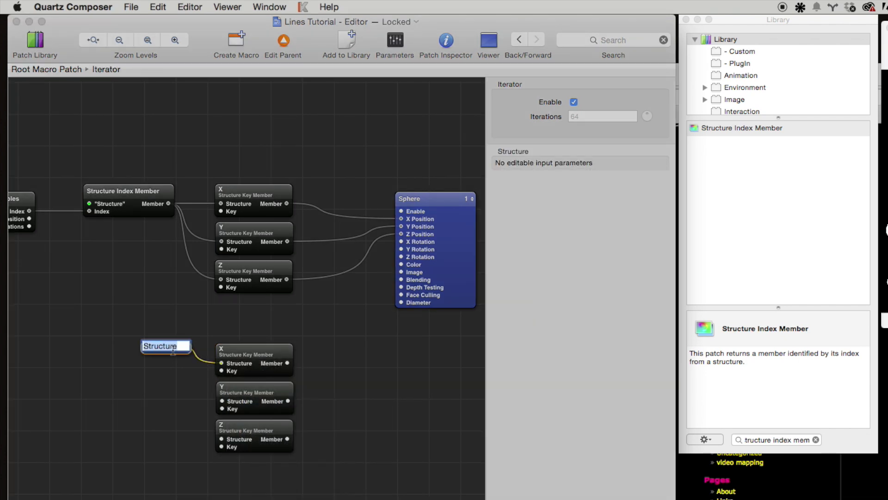
type("Point")
key("Return")
Step: Position the Point splitter and wire it into the lower Z patch's Structure input
left_click_drag(168, 364, 223, 402)
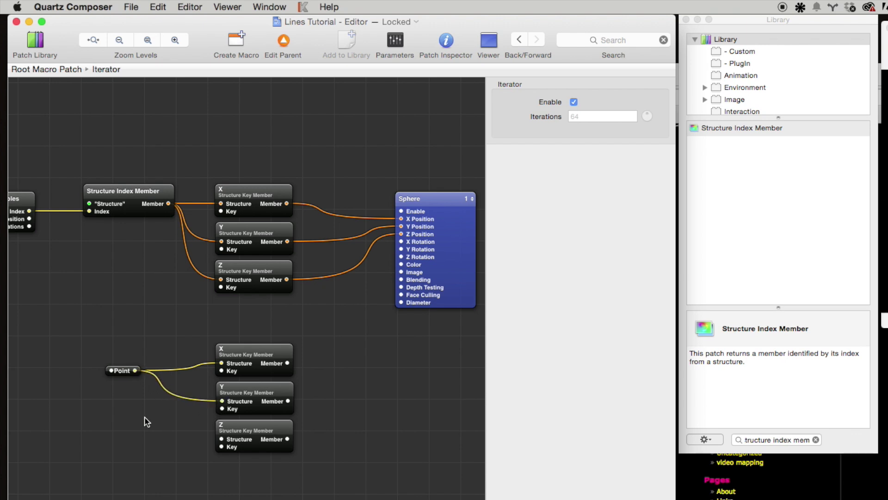
left_click_drag(135, 370, 222, 439)
left_click_drag(113, 370, 100, 370)
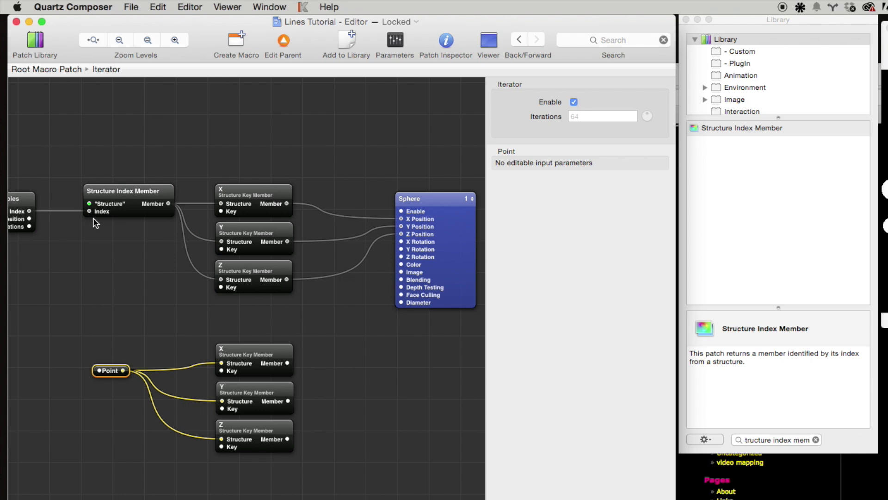
Step: Publish the Point splitter as an input of the Iterator
left_click(59, 71)
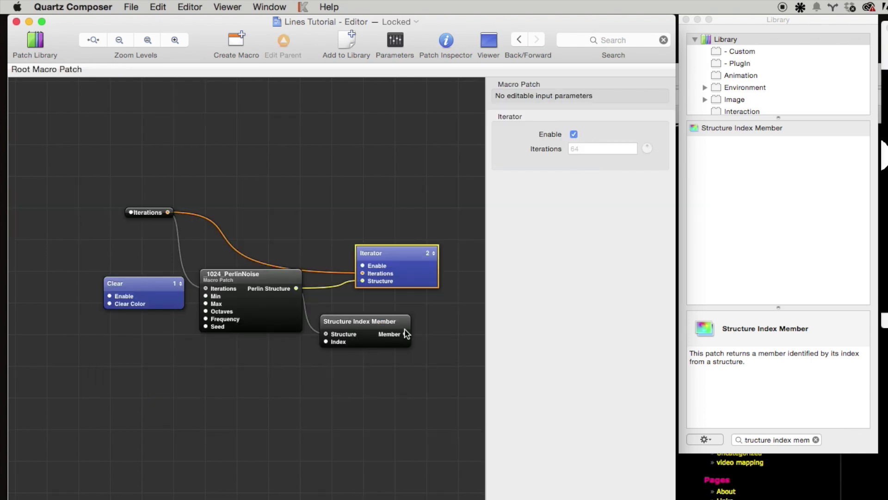
double_click(416, 283)
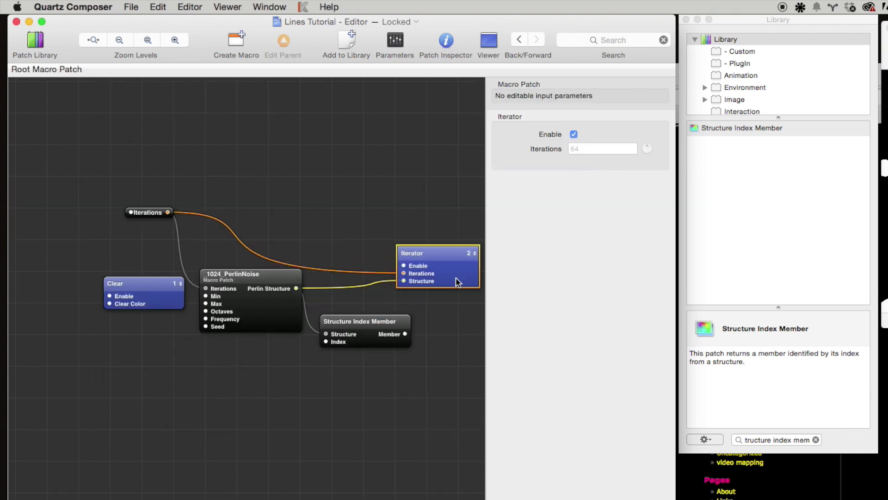
right_click(104, 374)
mouse_move(148, 375)
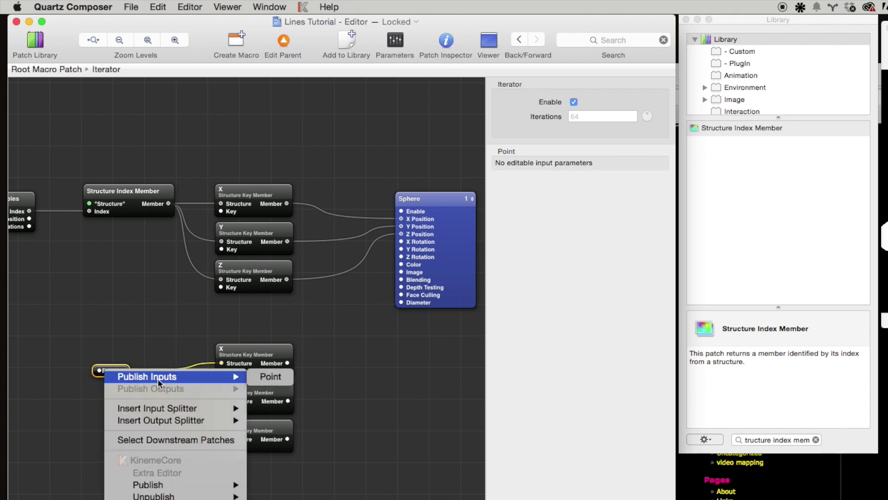
left_click(268, 374)
key("Return")
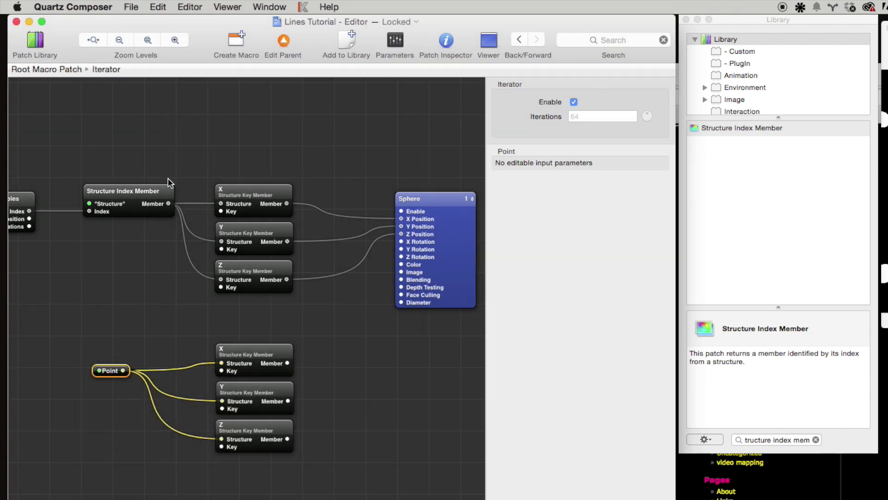
Step: At root, connect Structure Index Member's Member output to the Iterator's Point input
left_click(46, 69)
left_click_drag(426, 296, 456, 296)
left_click_drag(405, 333, 434, 289)
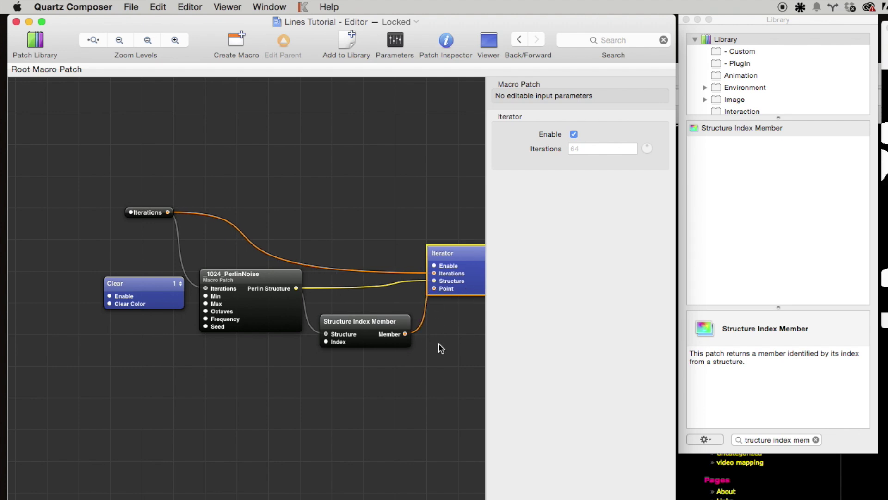
double_click(453, 254)
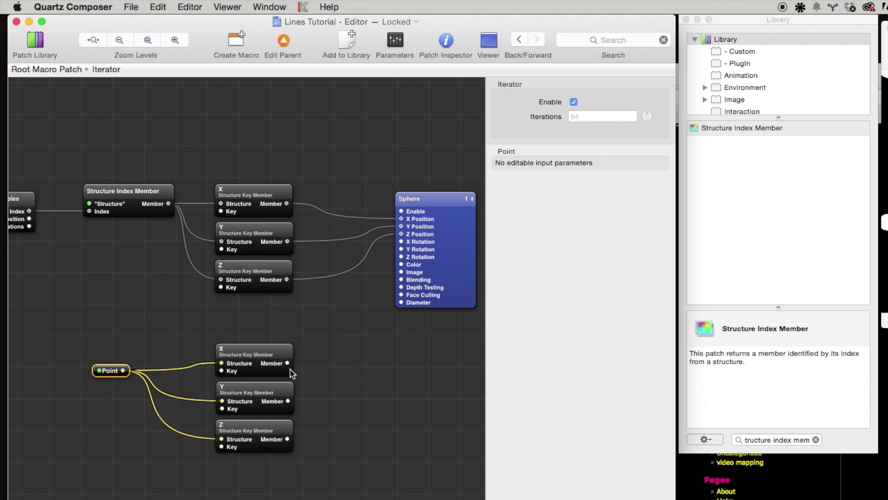
left_click(43, 69)
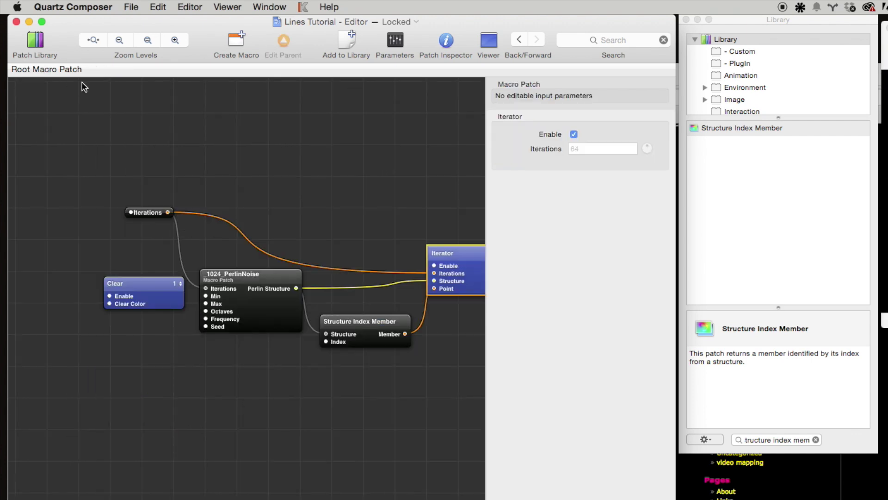
Step: Delete the Sphere patch inside the Iterator
double_click(467, 273)
left_click_drag(286, 178, 245, 301)
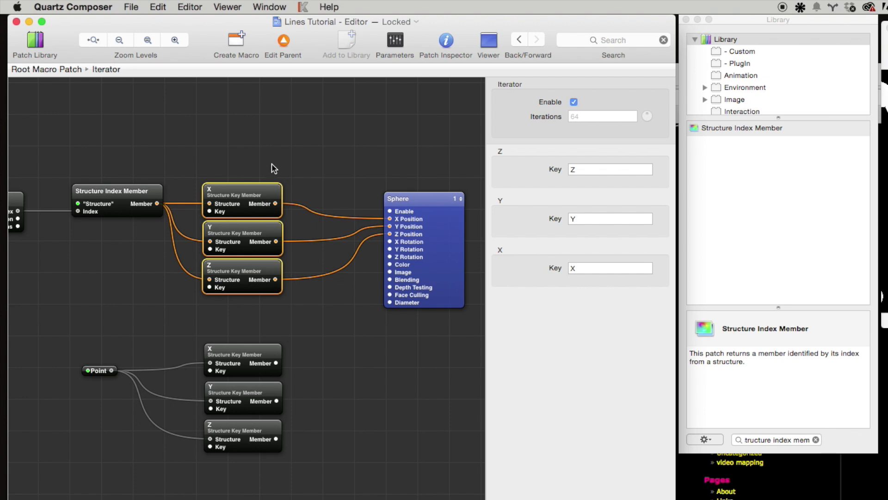
scroll(272, 166, "right", 5)
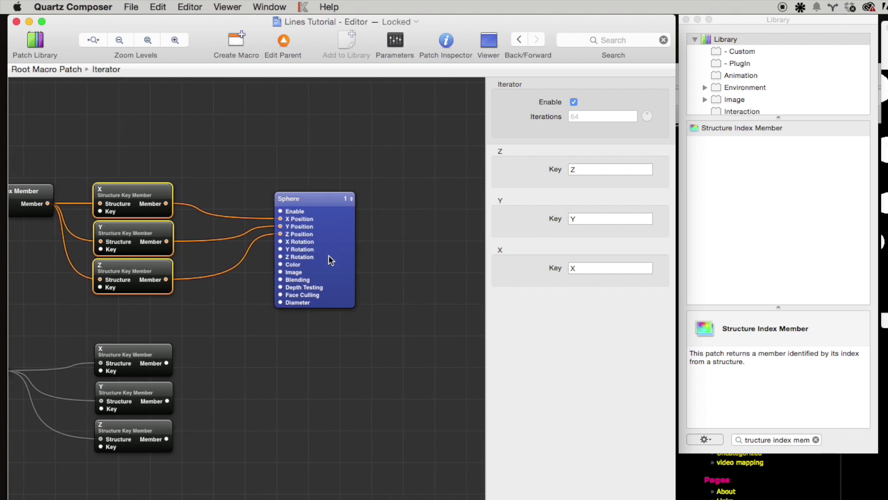
left_click(329, 256)
key("Delete")
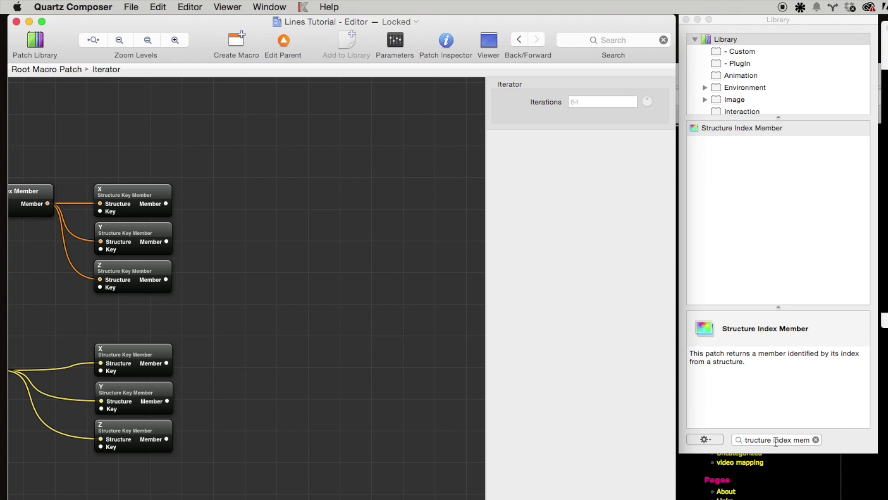
Step: Add a Line patch from the Library, searched with 'line'
left_click(776, 440)
key("super+a")
type("line")
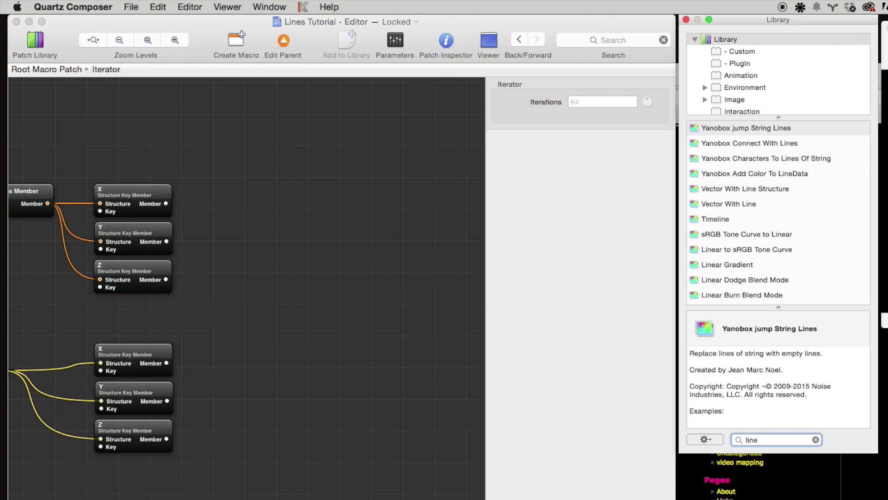
scroll(720, 170, "down", 5)
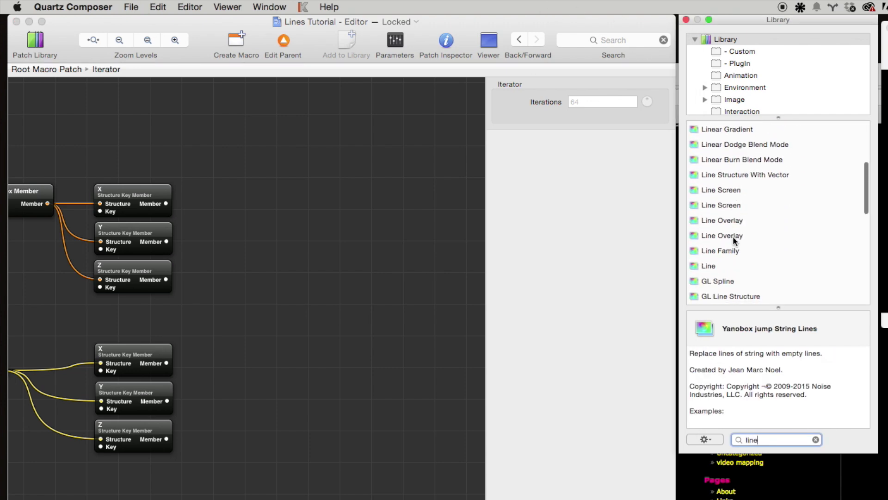
left_click_drag(707, 267, 338, 256)
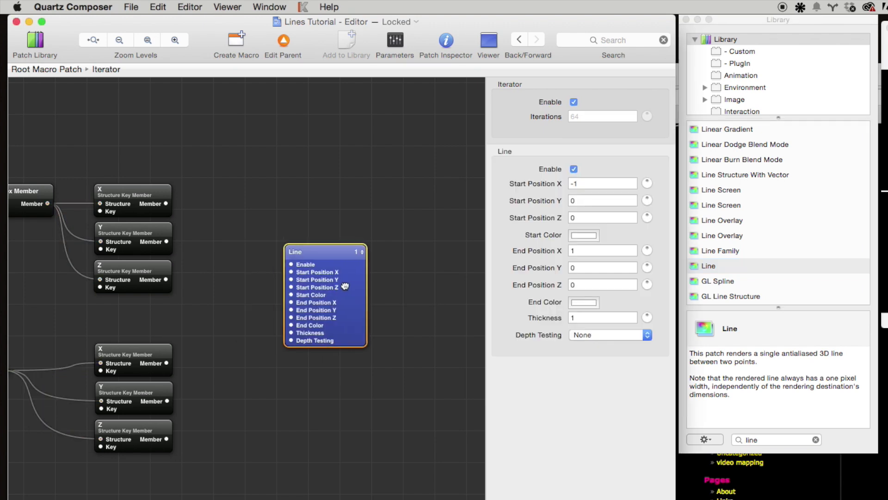
Step: Wire upper X, Y, Z members to Line's Start Position and lower ones to End Position
left_click_drag(167, 204, 290, 272)
left_click_drag(166, 242, 291, 280)
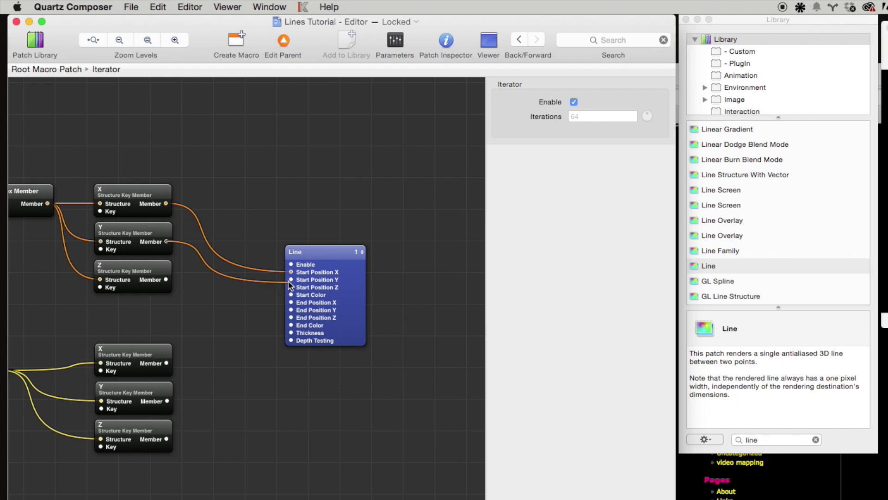
left_click_drag(204, 292, 293, 287)
scroll(211, 238, "left", 5)
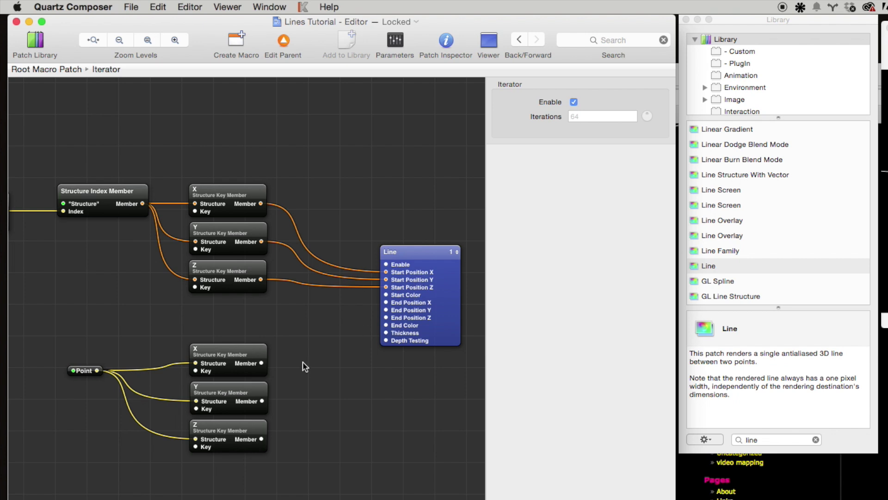
left_click_drag(388, 303, 386, 302)
left_click_drag(340, 358, 386, 309)
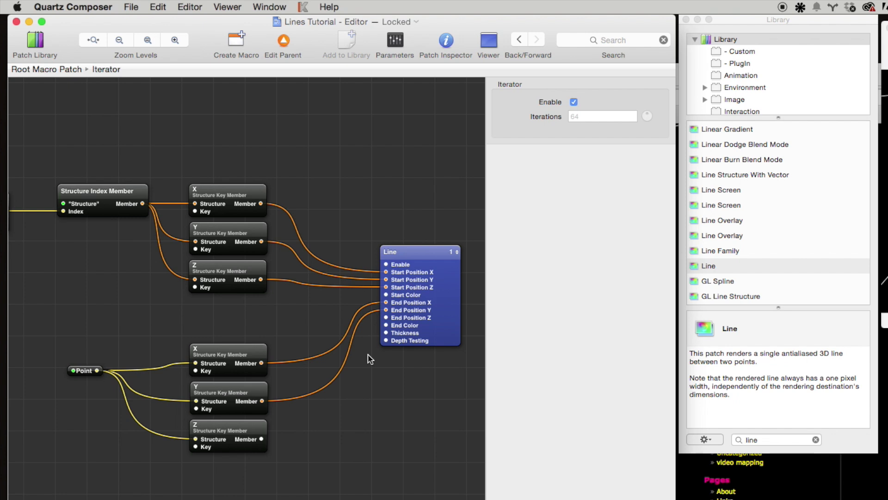
left_click_drag(262, 440, 386, 318)
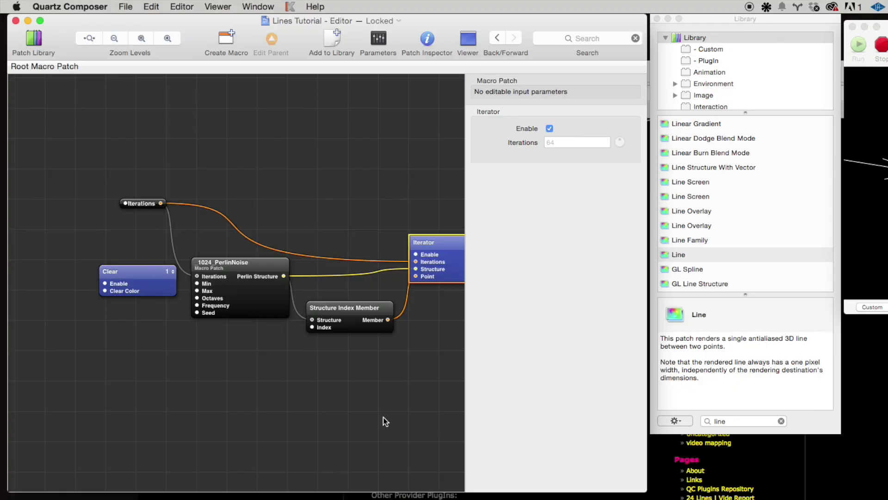
Step: Add a new Iterator patch to the root from the Library
left_click(387, 430)
left_click(741, 422)
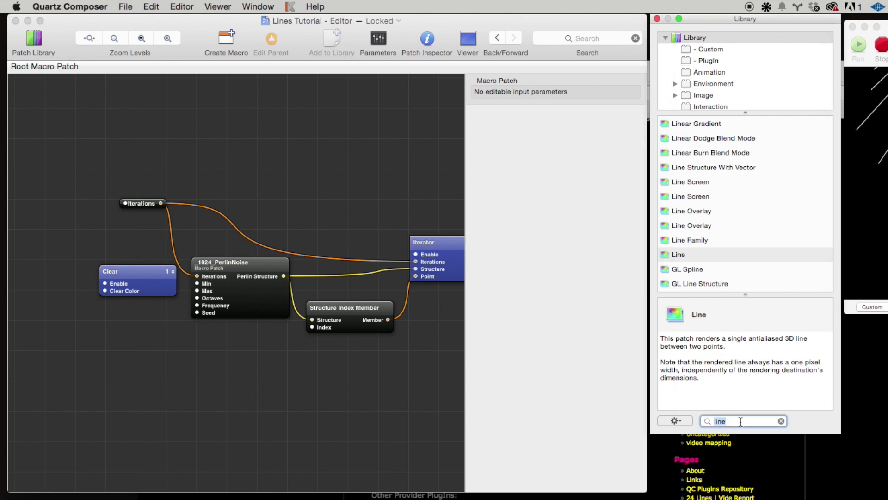
type("iterator")
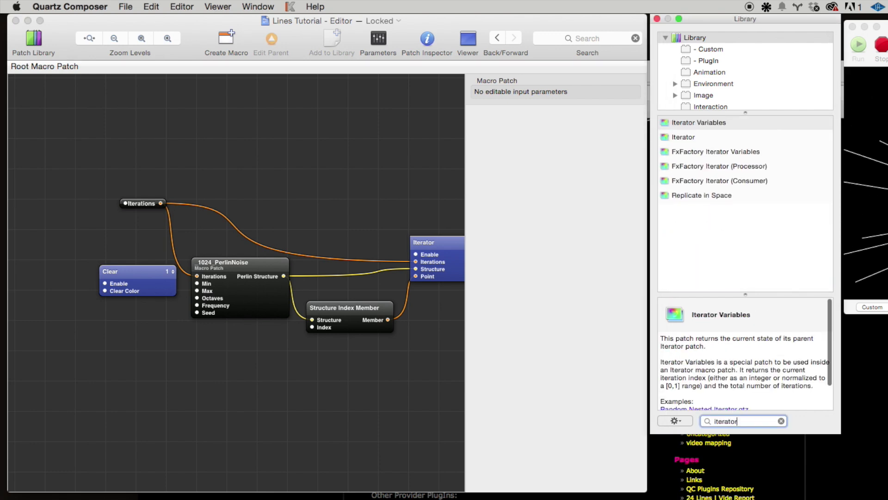
left_click(688, 136)
left_click_drag(688, 137, 389, 369)
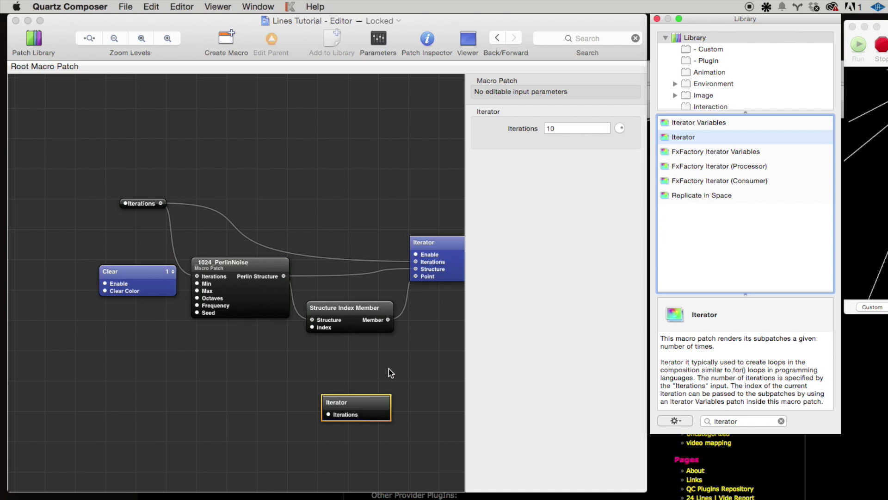
Step: Cut the old Iterator and Structure Index Member and paste them inside the new Iterator
scroll(296, 361, "right", 5)
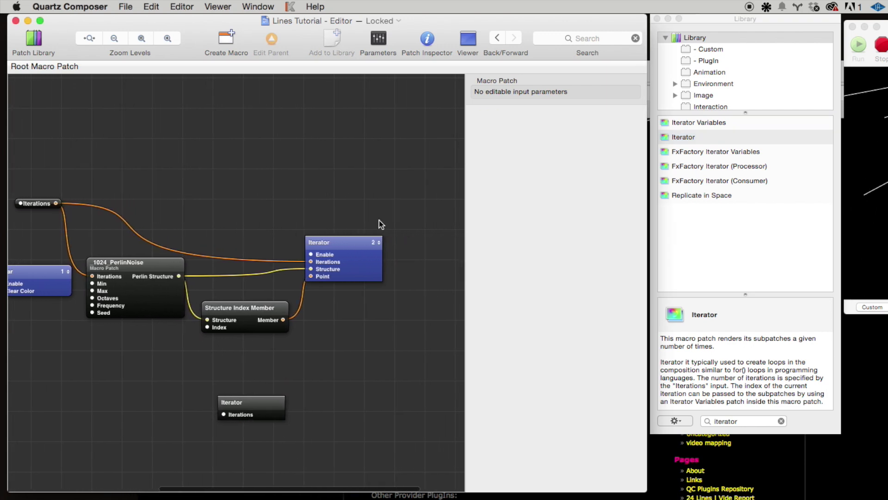
left_click_drag(374, 180, 250, 320)
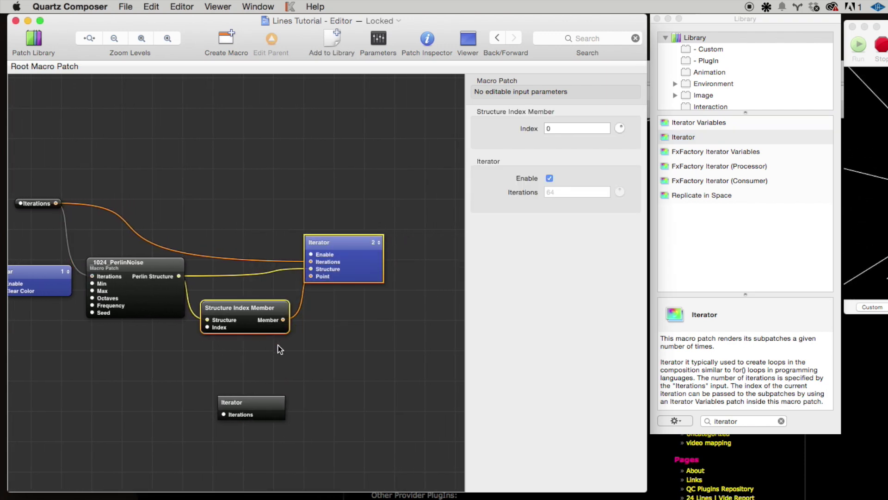
key("Delete")
left_click_drag(259, 399, 337, 288)
double_click(337, 283)
double_click(347, 300)
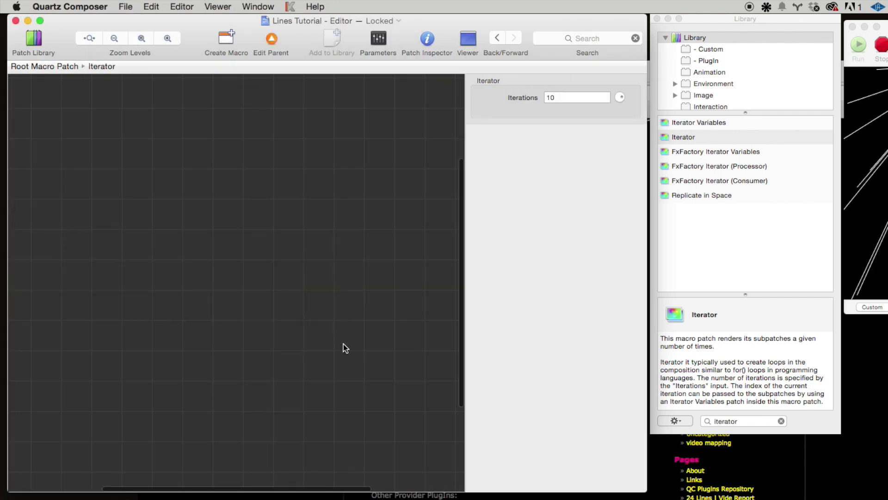
key("ctrl+v")
left_click_drag(258, 308, 170, 269)
left_click(204, 296)
left_click(134, 188)
left_click(45, 66)
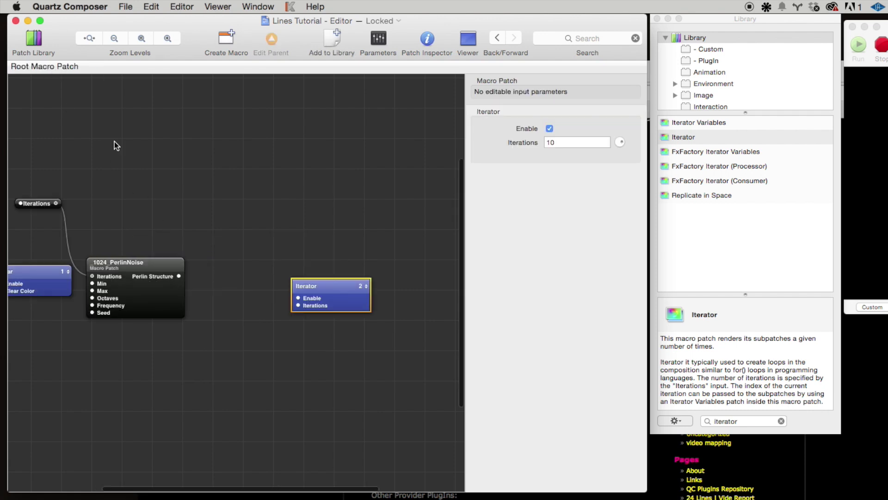
double_click(347, 305)
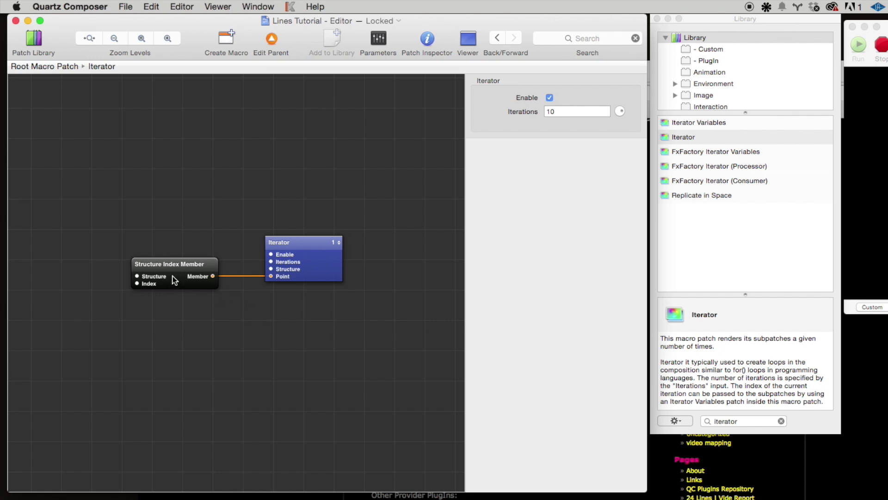
Step: Publish Structure Index Member's Structure input as 'Perlin structure'
mouse_move(173, 279)
left_mouse_down()
mouse_move(141, 278)
mouse_move(162, 277)
left_mouse_up()
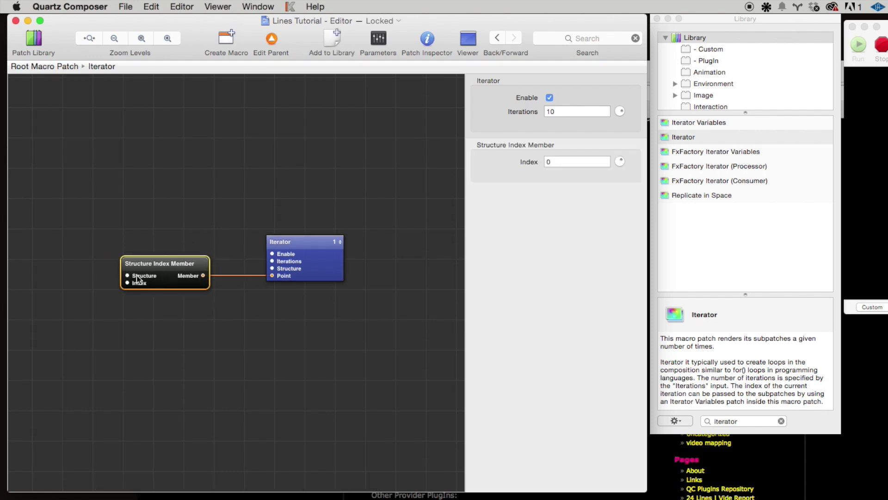
right_click(138, 278)
mouse_move(179, 281)
left_click(294, 285)
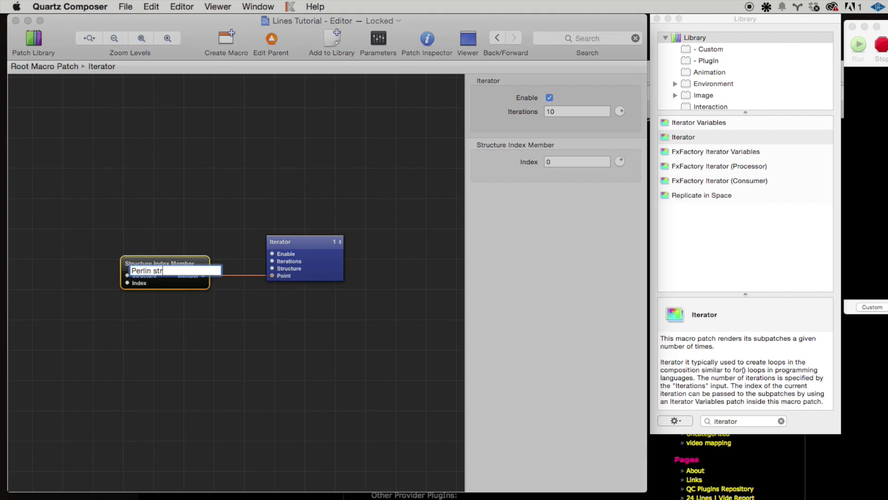
type("Perlin structure")
key("Return")
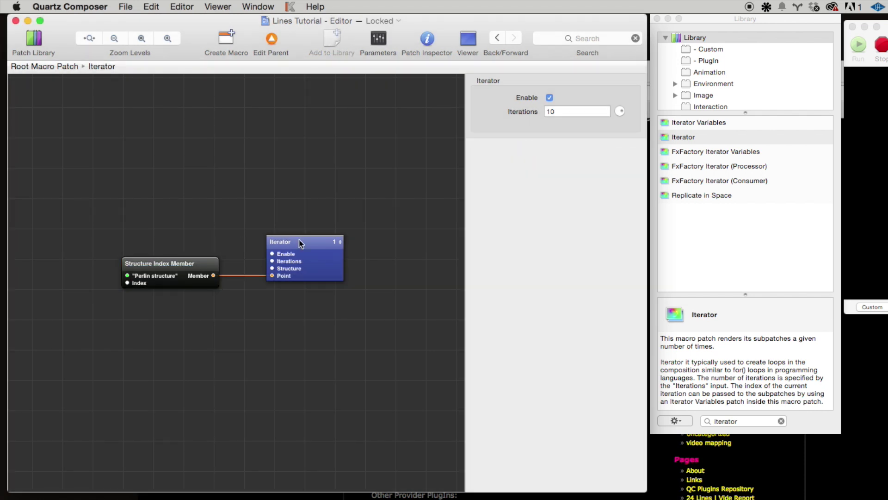
Step: At root, wire the shared Iterations splitter into the outer Iterator's Iterations input
left_click(48, 67)
left_click(181, 282)
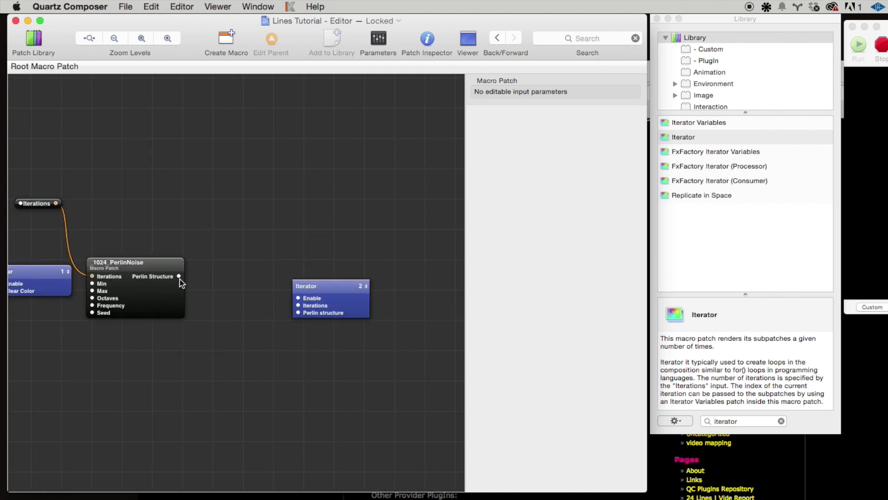
left_click_drag(298, 319, 295, 304)
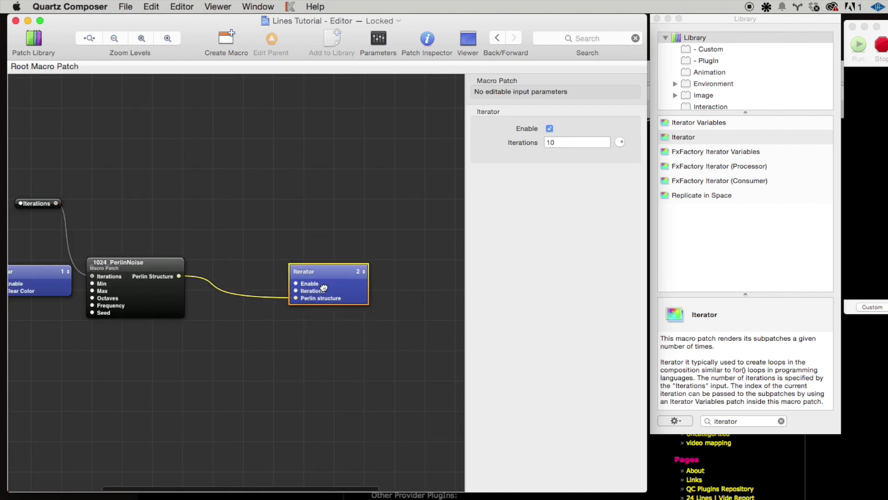
left_click(241, 213)
left_click_drag(57, 205, 294, 290)
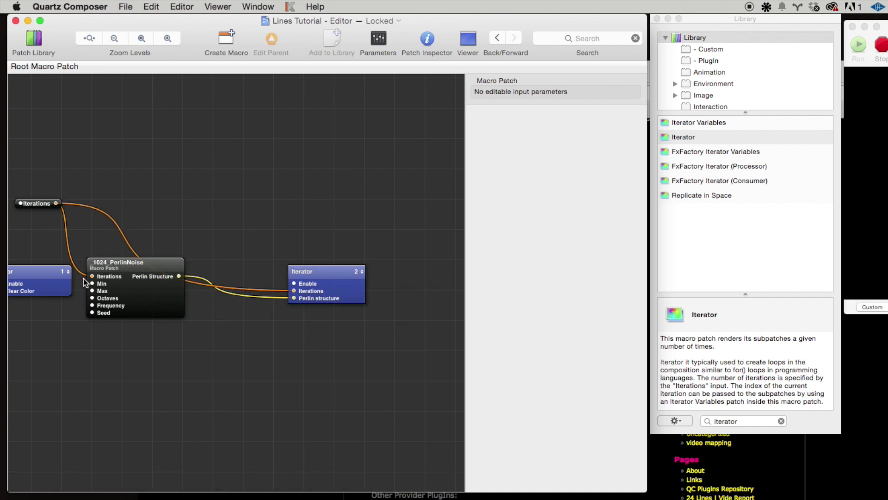
left_click(339, 290)
Step: Add an Iterator Variables patch inside the outer Iterator, left of Structure Index Member
double_click(321, 287)
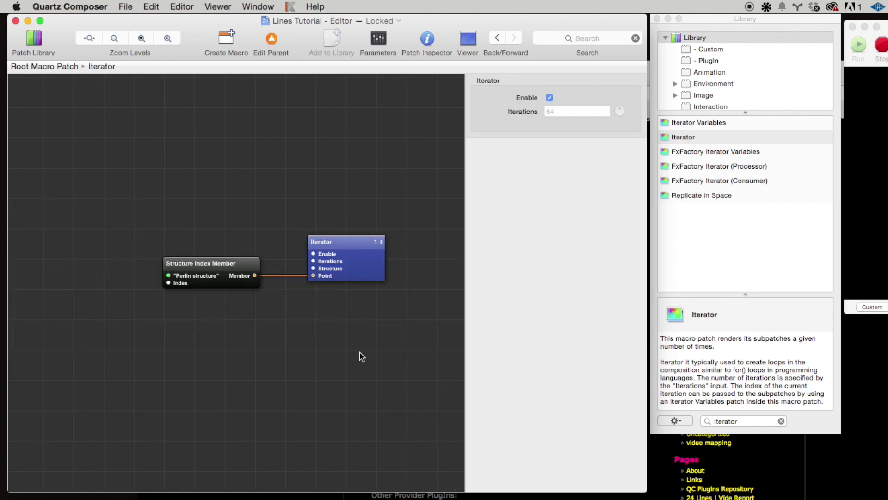
left_click_drag(244, 273, 211, 273)
left_click(278, 279)
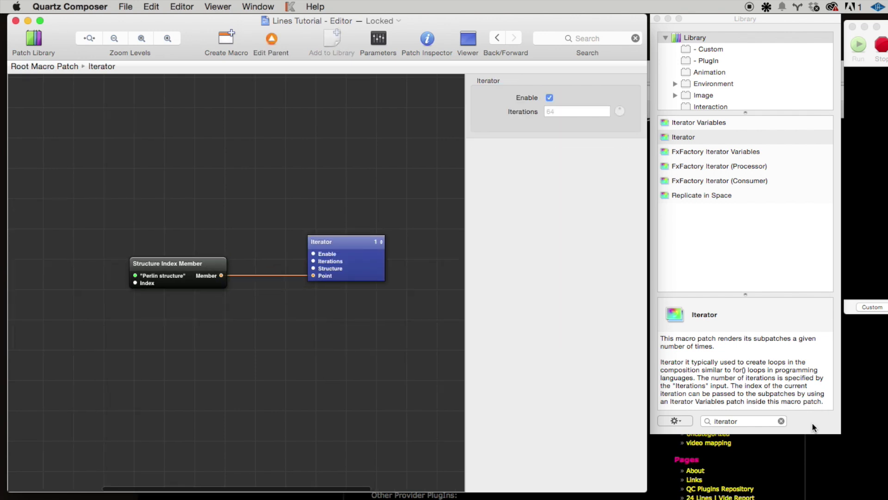
left_click(761, 419)
type("iterator")
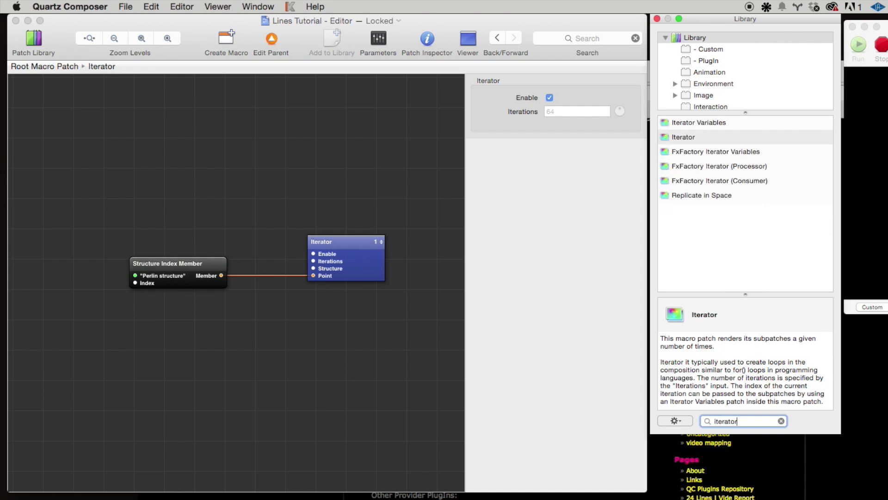
key("Up")
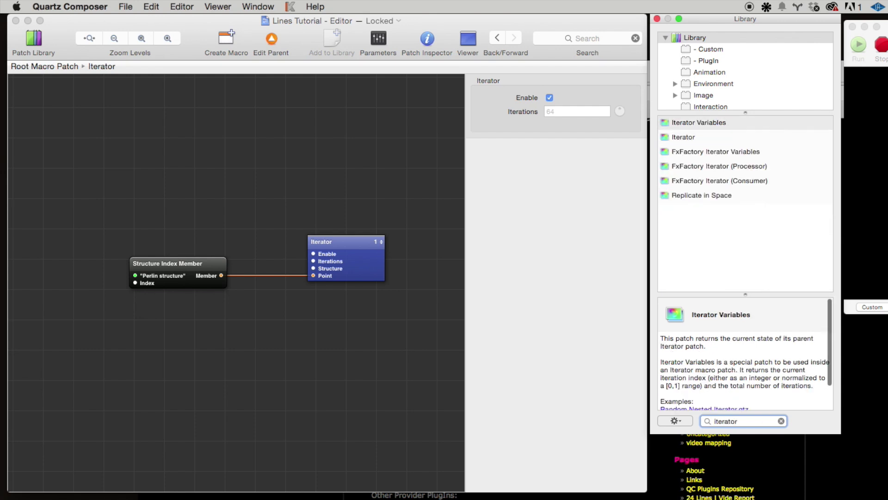
key("Return")
left_click_drag(264, 290, 86, 276)
left_click(98, 235)
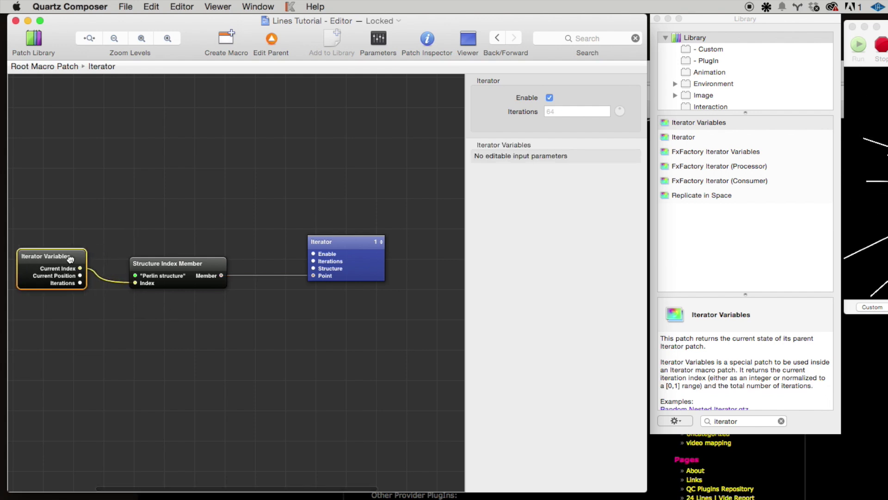
left_click(119, 251)
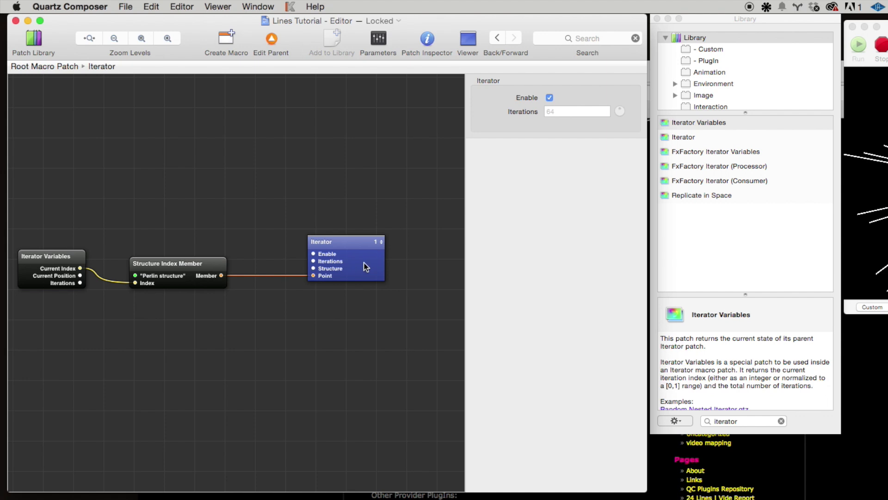
left_click_drag(366, 267, 347, 267)
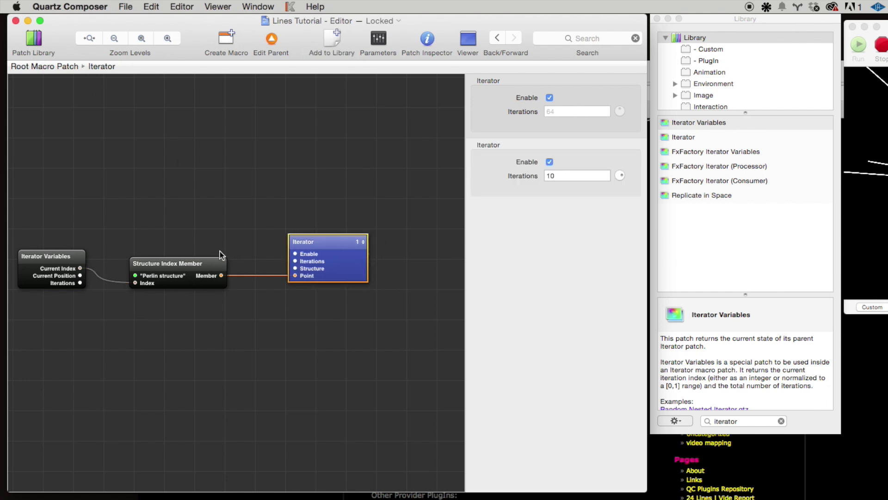
Step: Connect Iterator Variables' Iterations output to the nested Iterator's Iterations input
key("super+Up")
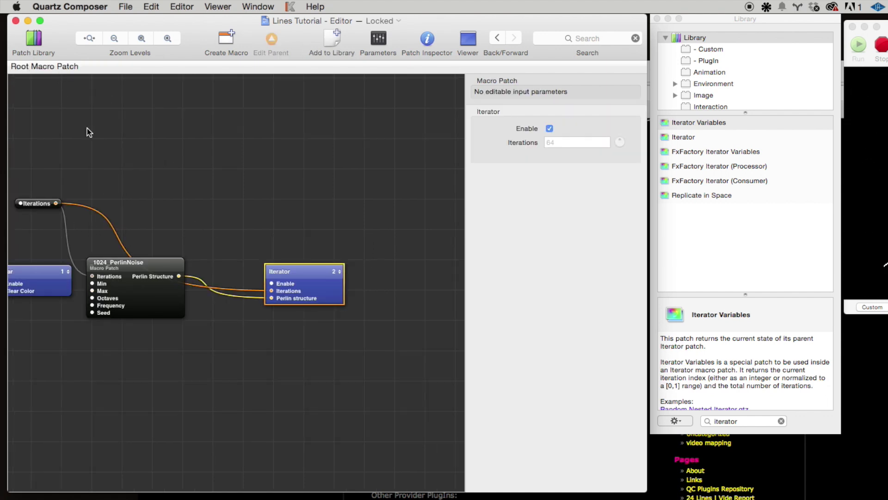
double_click(311, 294)
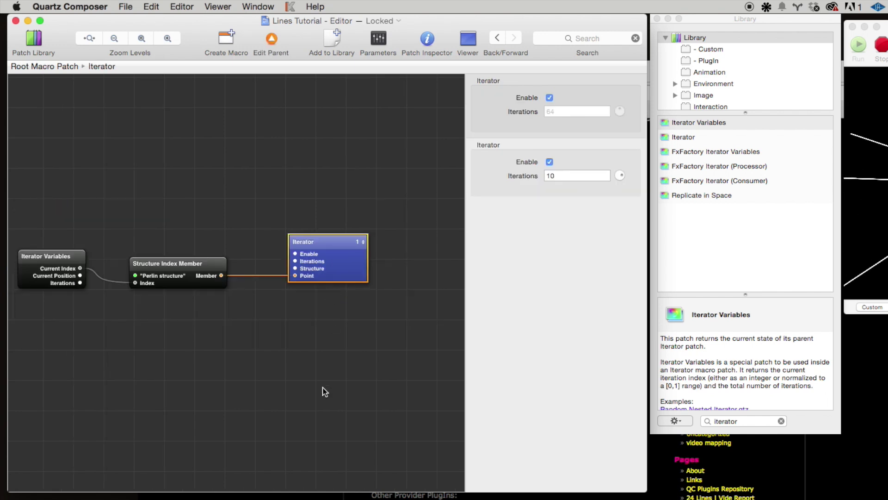
left_click_drag(196, 283, 220, 281)
double_click(347, 276)
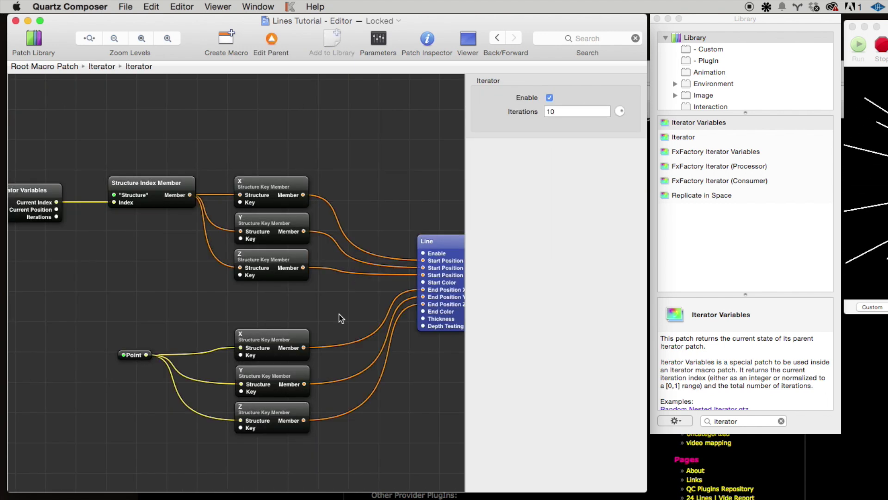
left_click(97, 68)
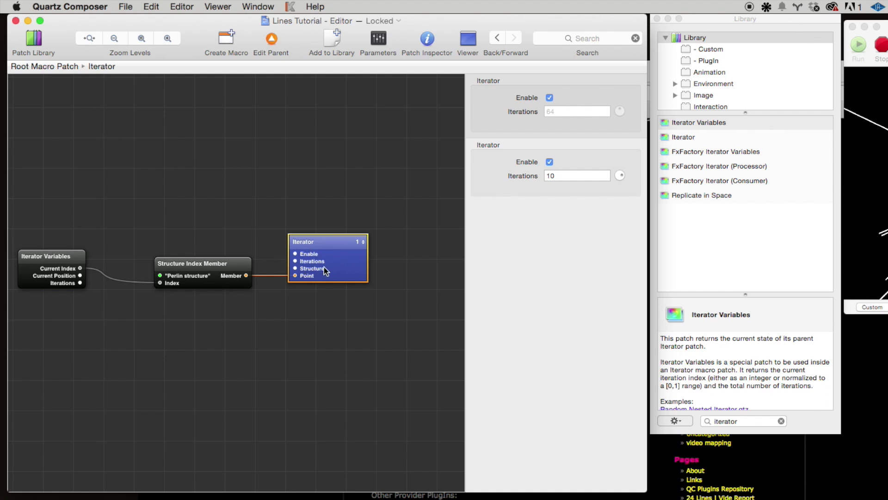
left_click(70, 280)
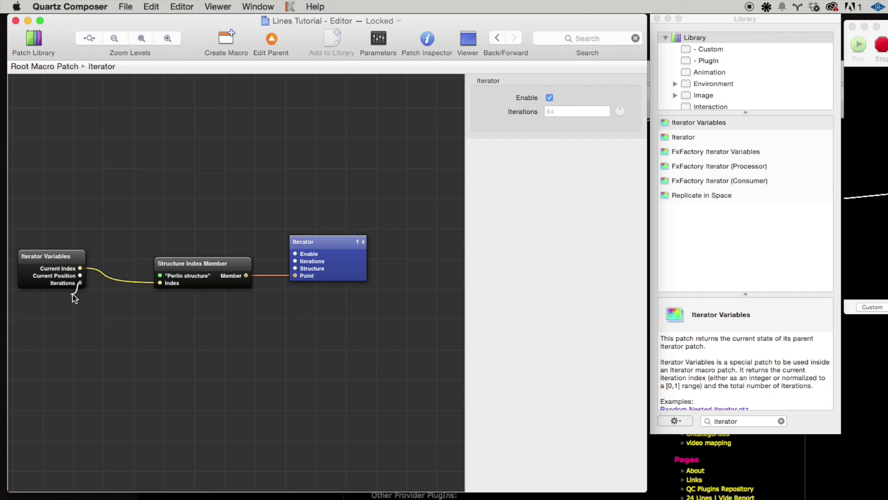
left_click_drag(79, 283, 295, 261)
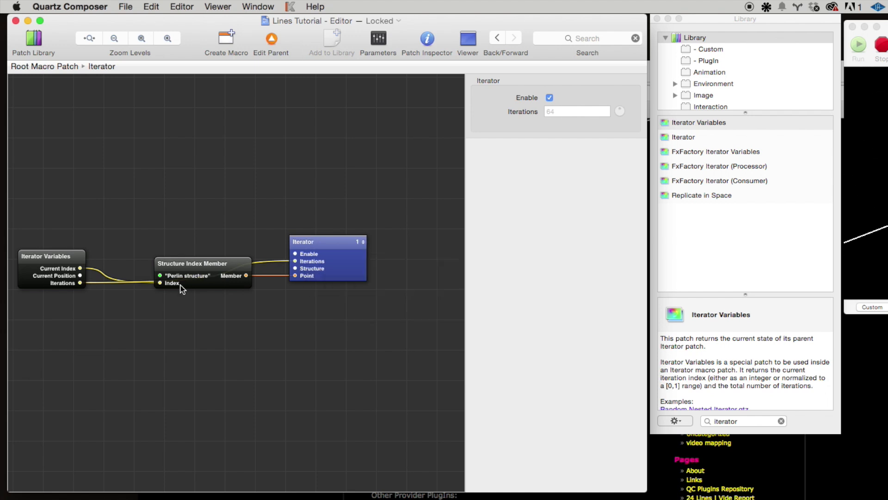
left_click_drag(218, 263, 199, 262)
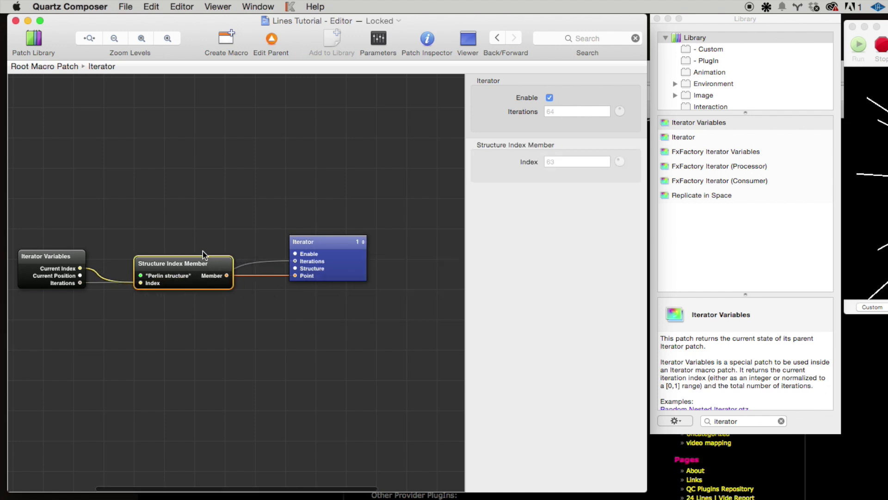
left_click(226, 232)
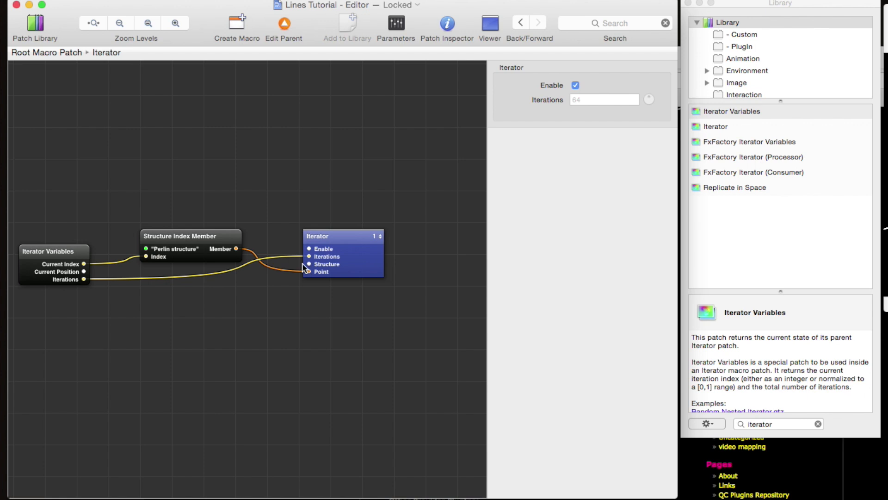
Step: Insert a Structure input splitter on Structure Index Member and move the Perlin structure splitter above it
left_click_drag(194, 241, 176, 240)
right_click(138, 249)
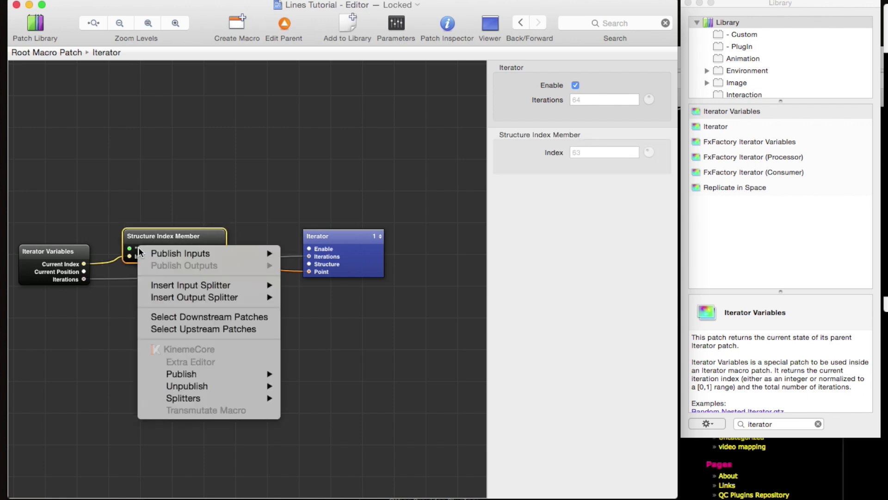
mouse_move(177, 285)
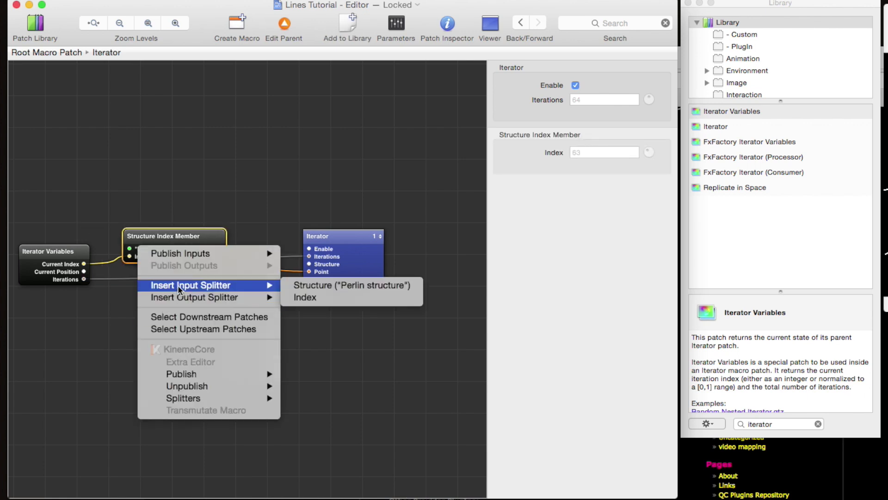
left_click(323, 285)
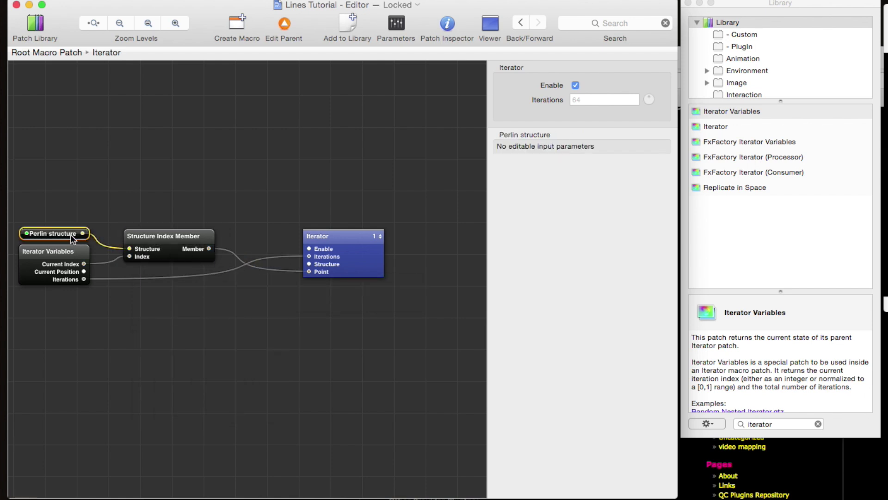
left_click_drag(71, 237, 309, 264)
left_click(93, 188)
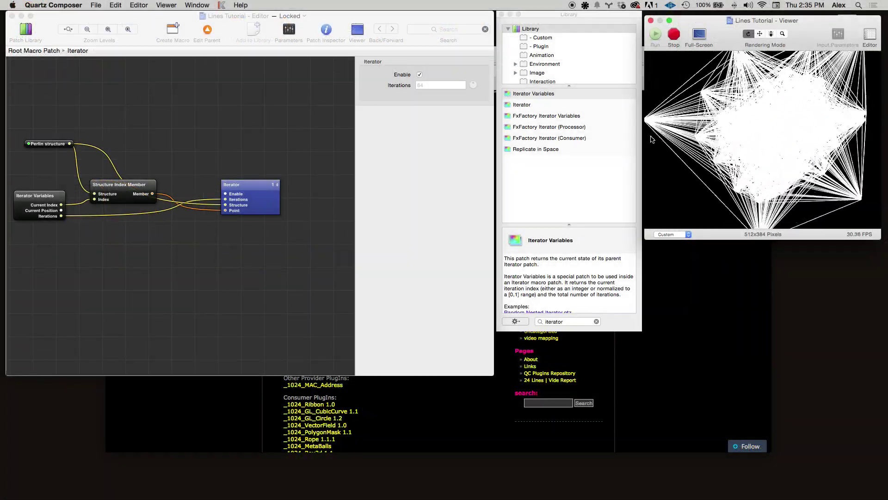
Step: Return to the root macro and lower the Iterations patch's Input to about 19.46
left_click(287, 156)
key("super+u")
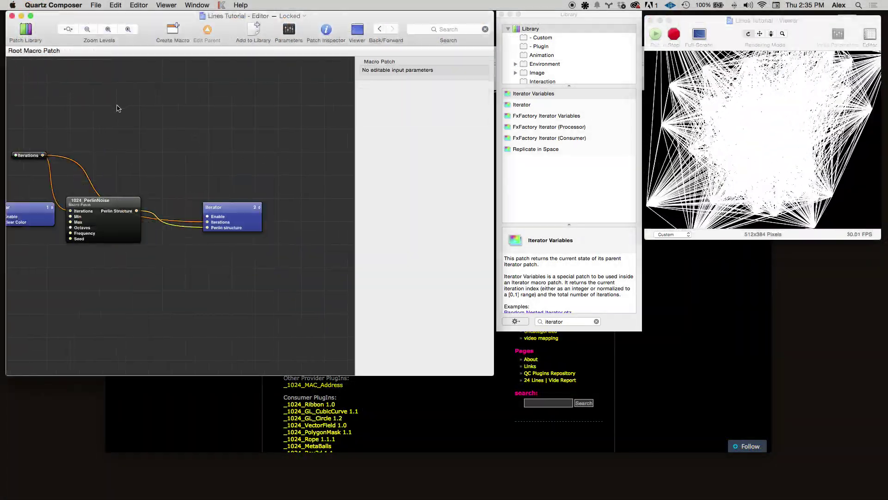
left_click(28, 155)
left_click_drag(436, 98, 421, 101)
left_click(273, 155)
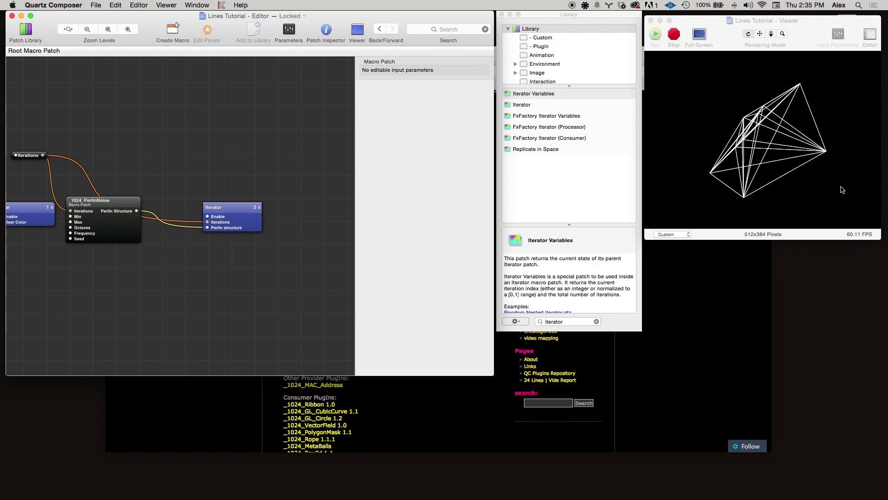